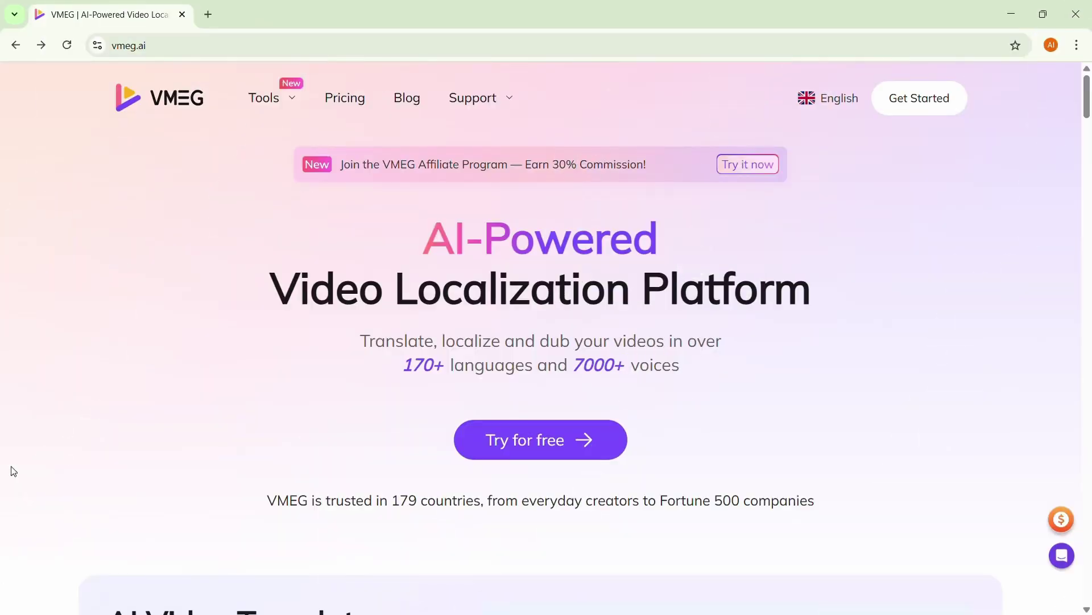
scroll(12, 471, "down", 15)
scroll(8, 471, "down", 2)
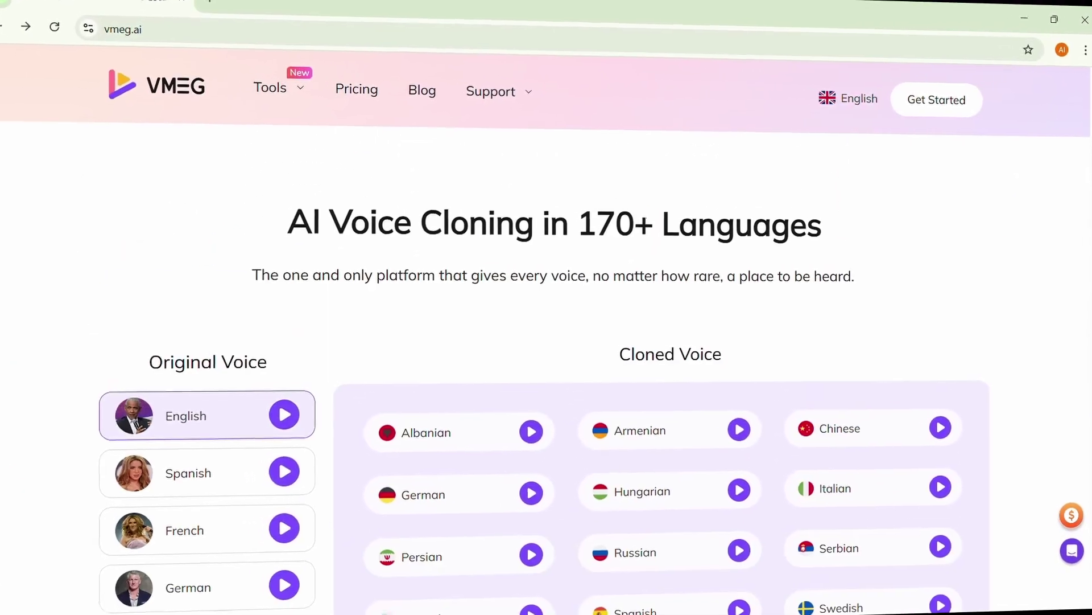
scroll(546, 341, "down", 3)
scroll(546, 342, "down", 10)
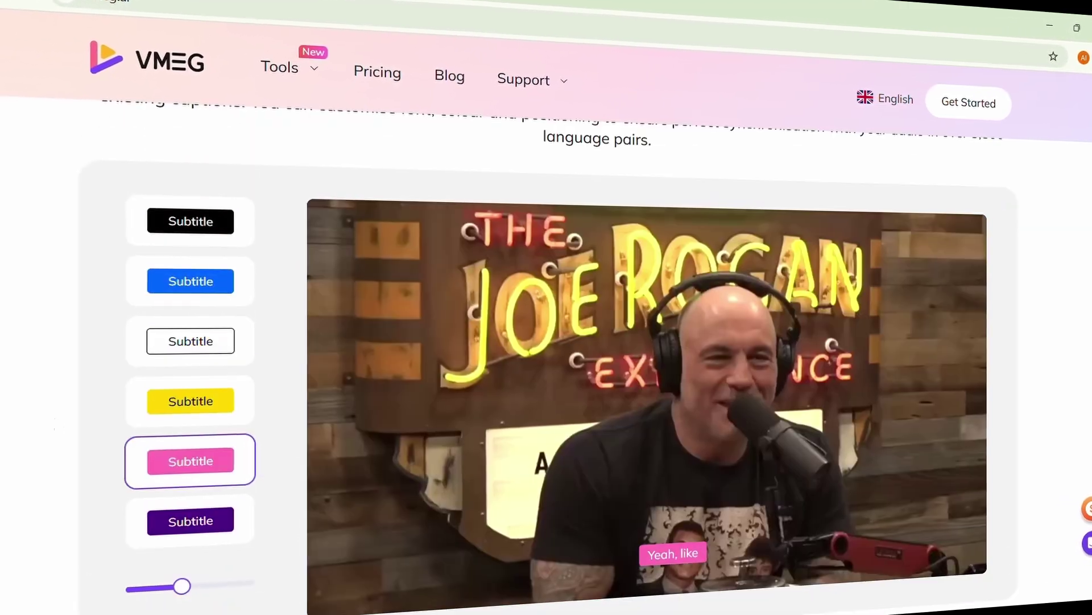
left_click(191, 285)
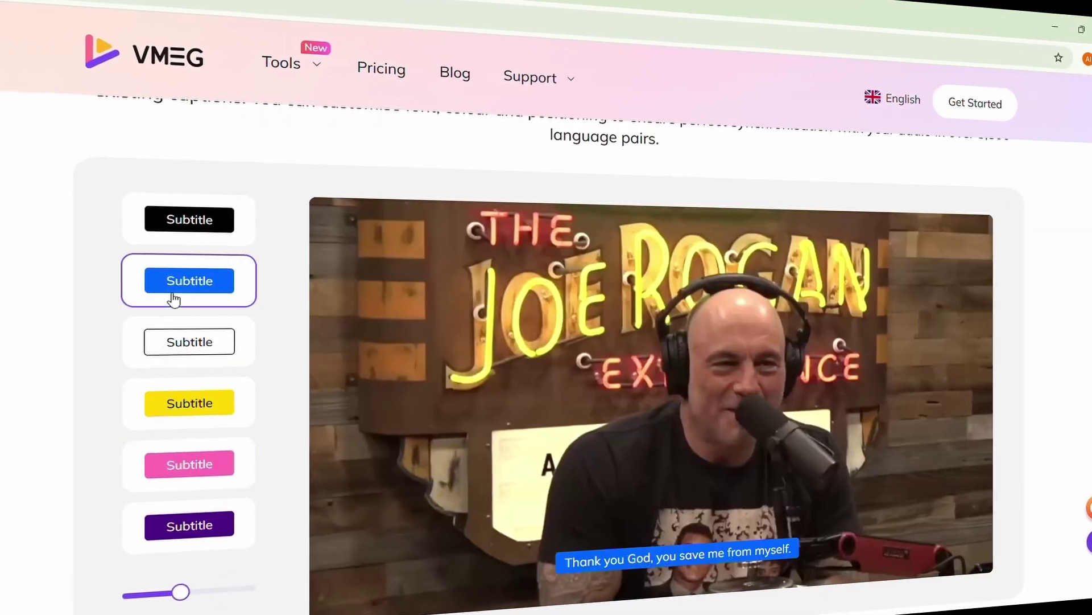
left_click(196, 344)
left_click(193, 403)
scroll(197, 399, "down", 2)
left_click(193, 520)
scroll(5, 446, "down", 20)
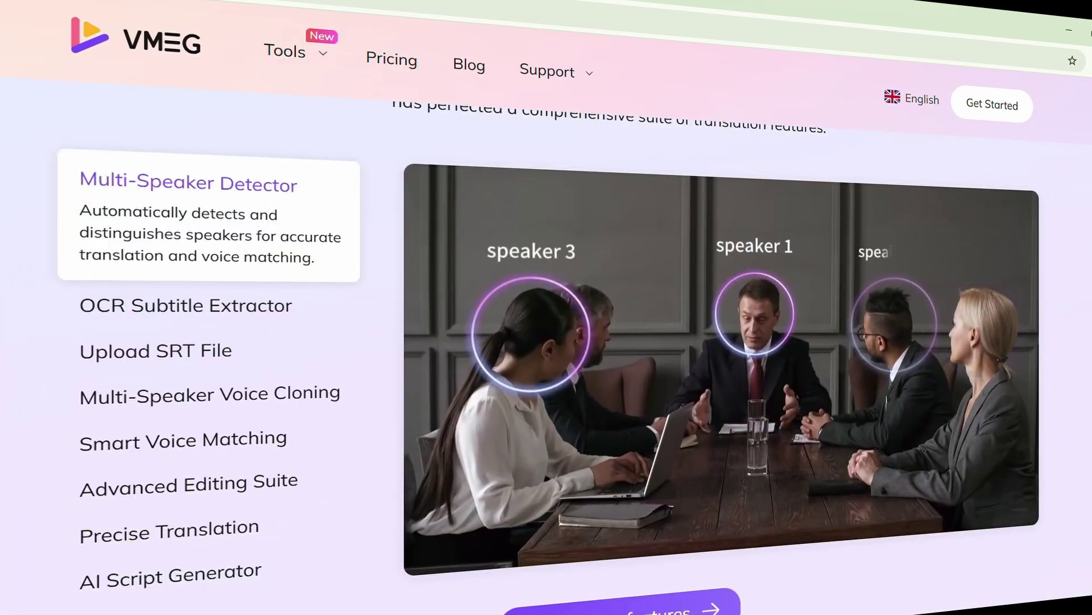
scroll(546, 307, "up", 20)
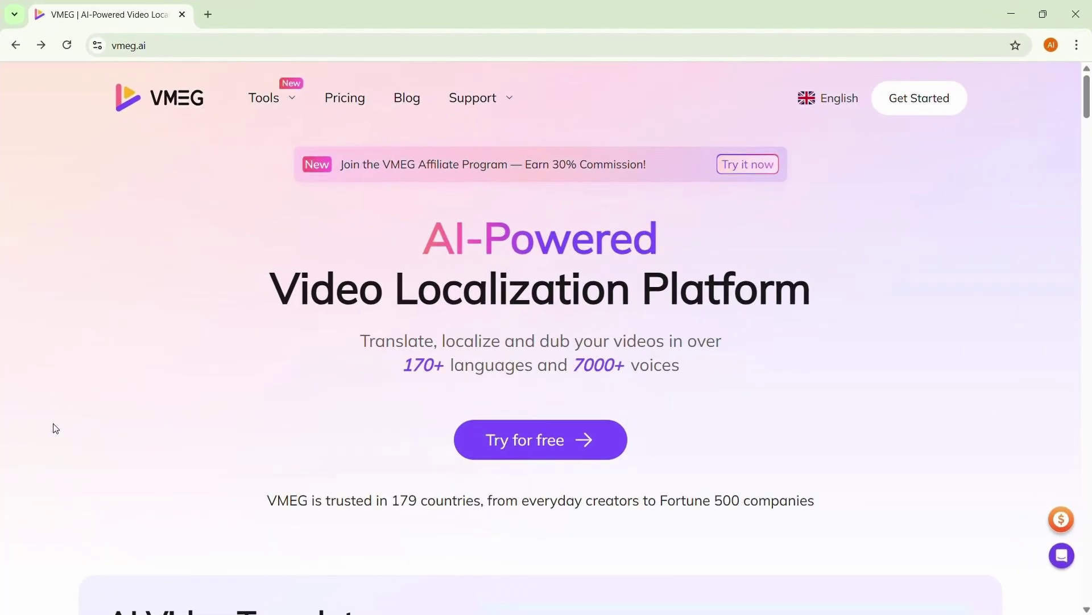
Start VMEG free, skip the offer, and upload Sample_Video.mp4 into Video Translator
left_click(547, 455)
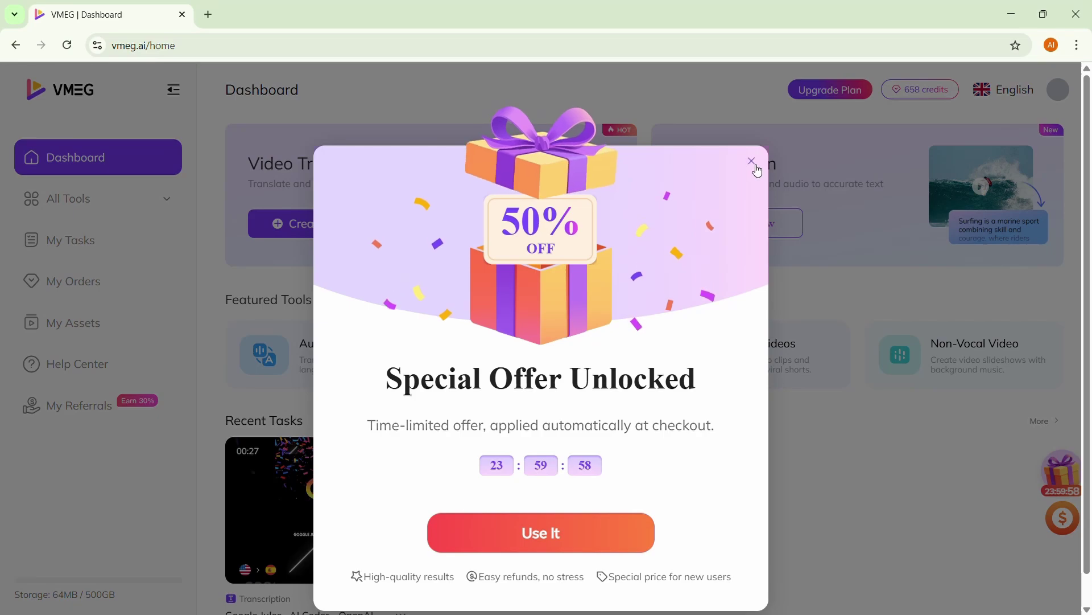
left_click(755, 163)
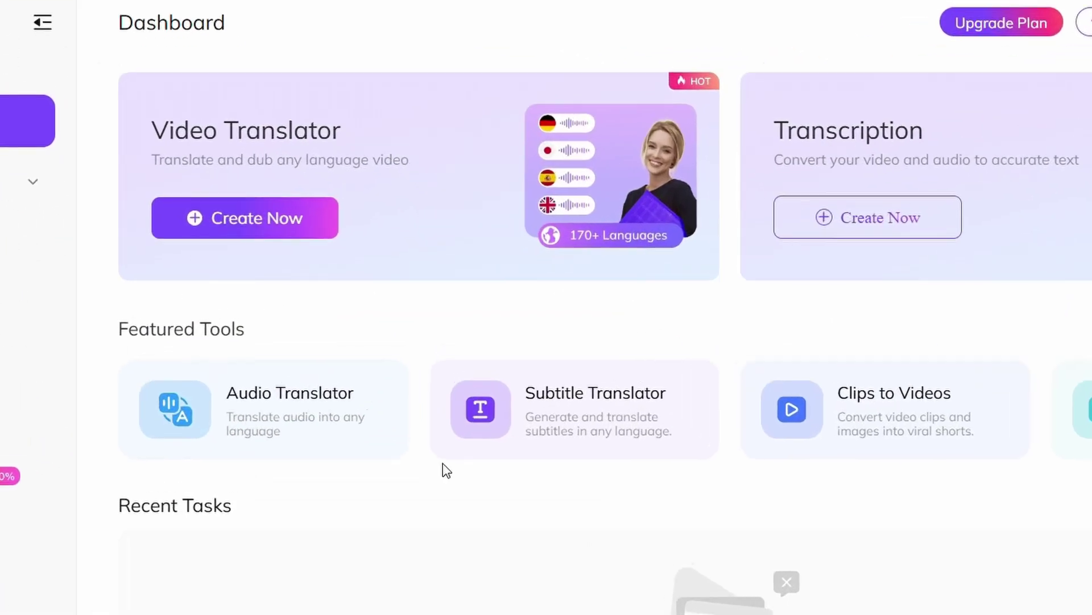
left_click(183, 232)
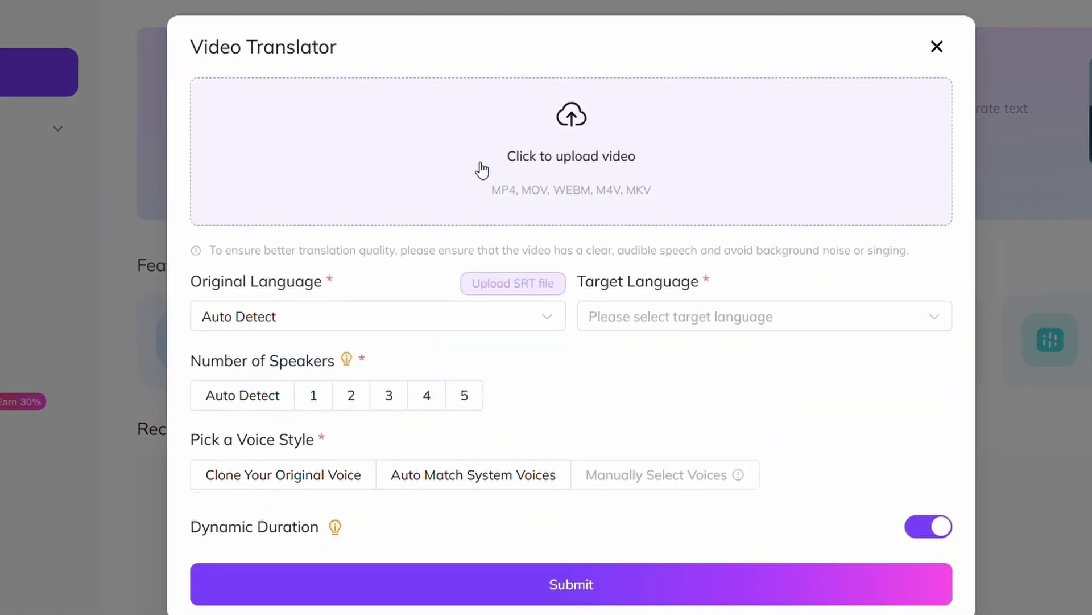
left_click(482, 169)
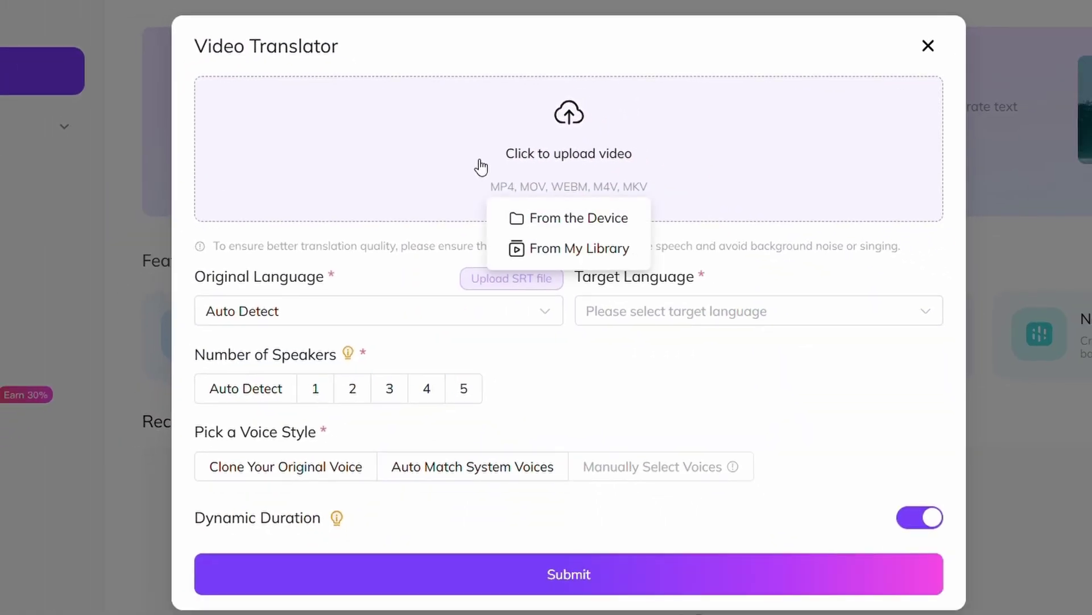
left_click(568, 217)
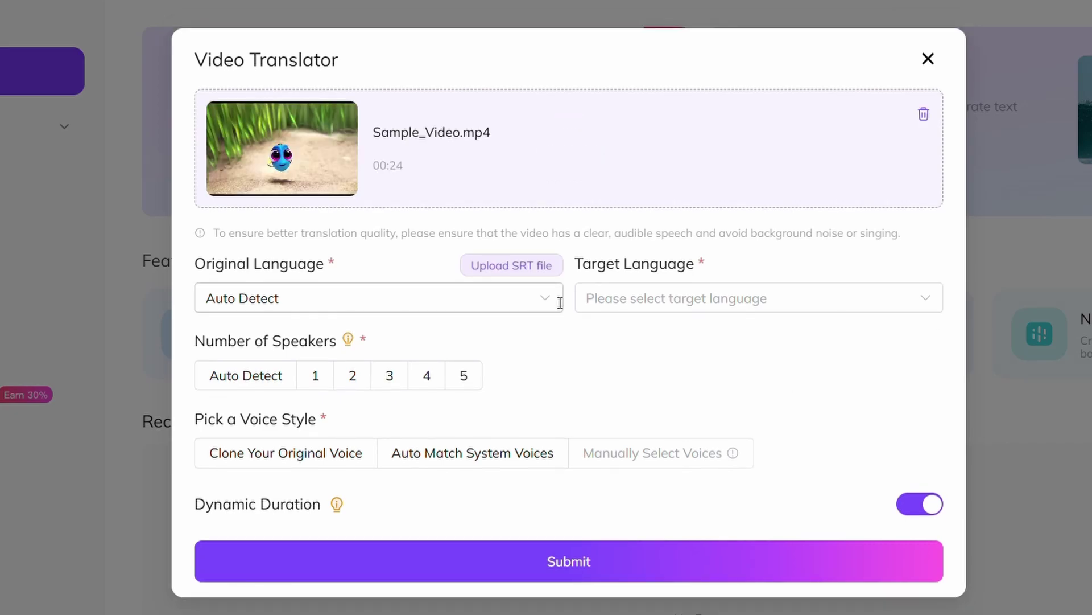
Leave the original language on Auto Detect and set Spanish (Spain) as target language
left_click(556, 302)
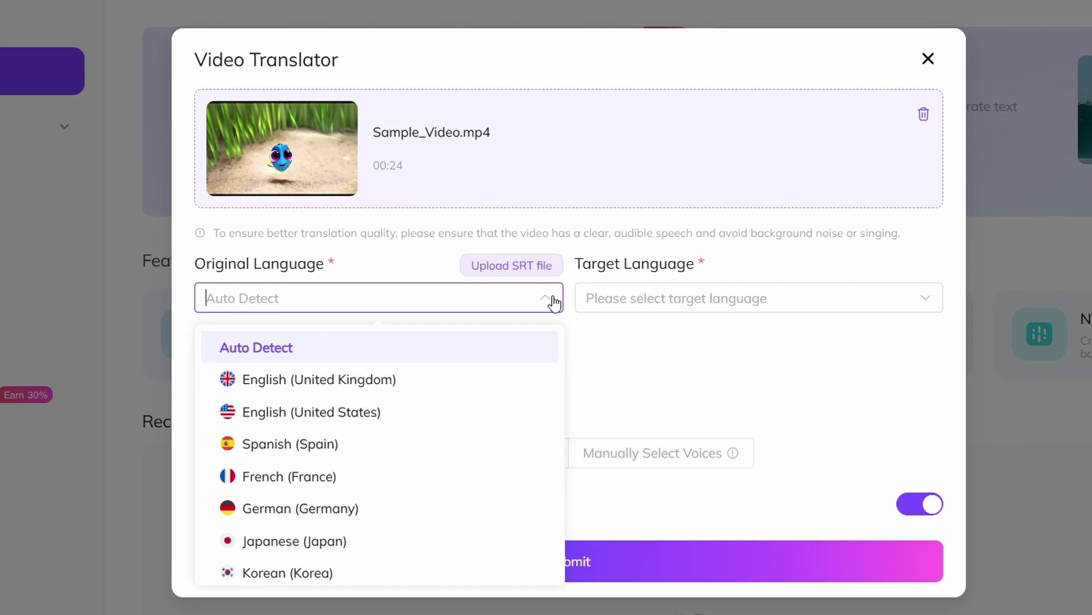
left_click(555, 303)
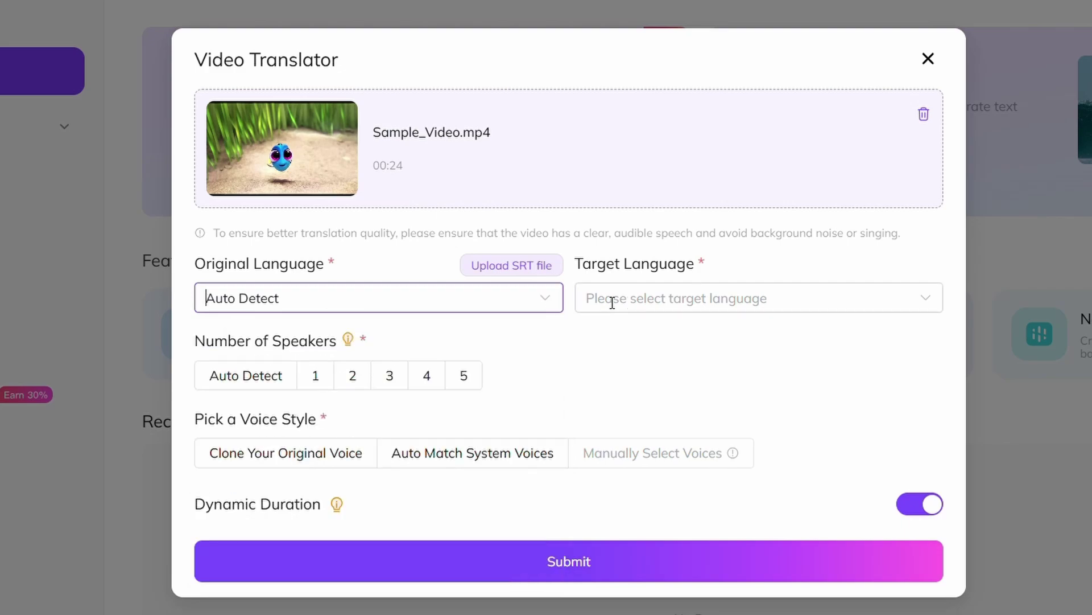
left_click(937, 310)
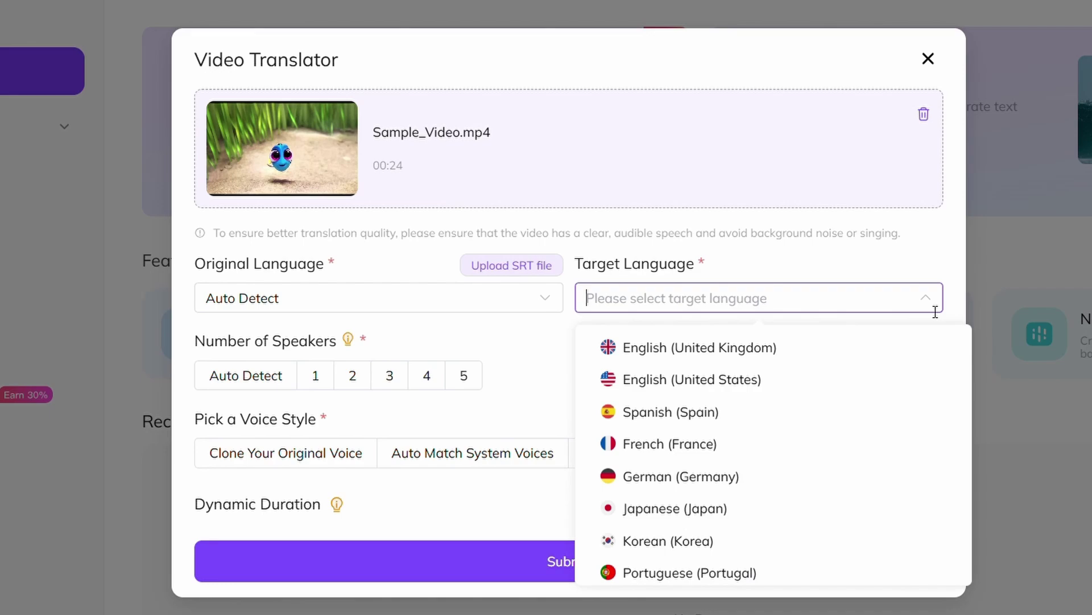
scroll(898, 370, "down", 20)
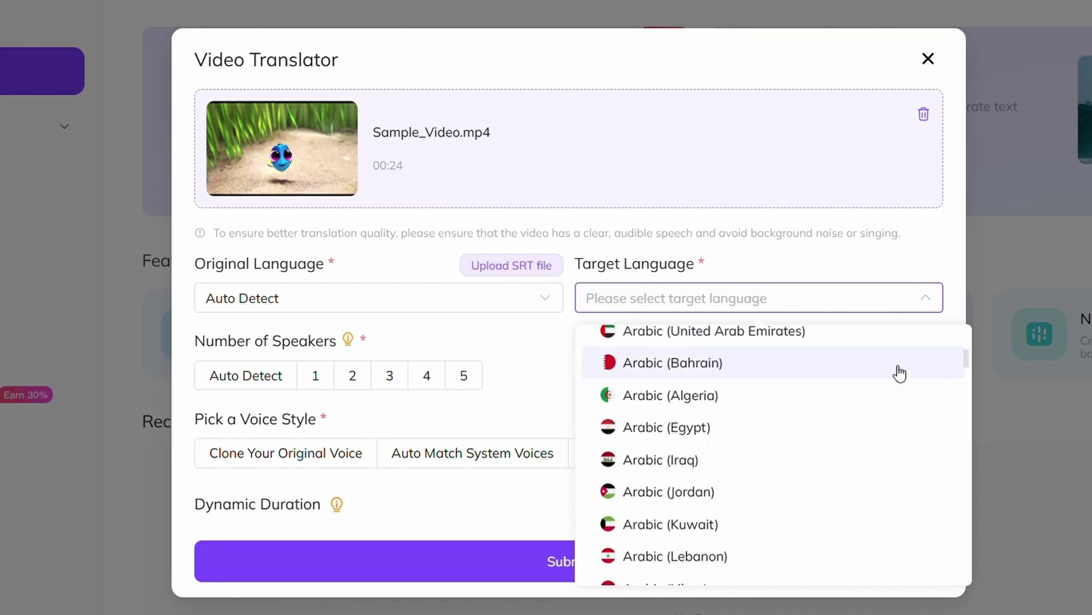
scroll(898, 371, "up", 20)
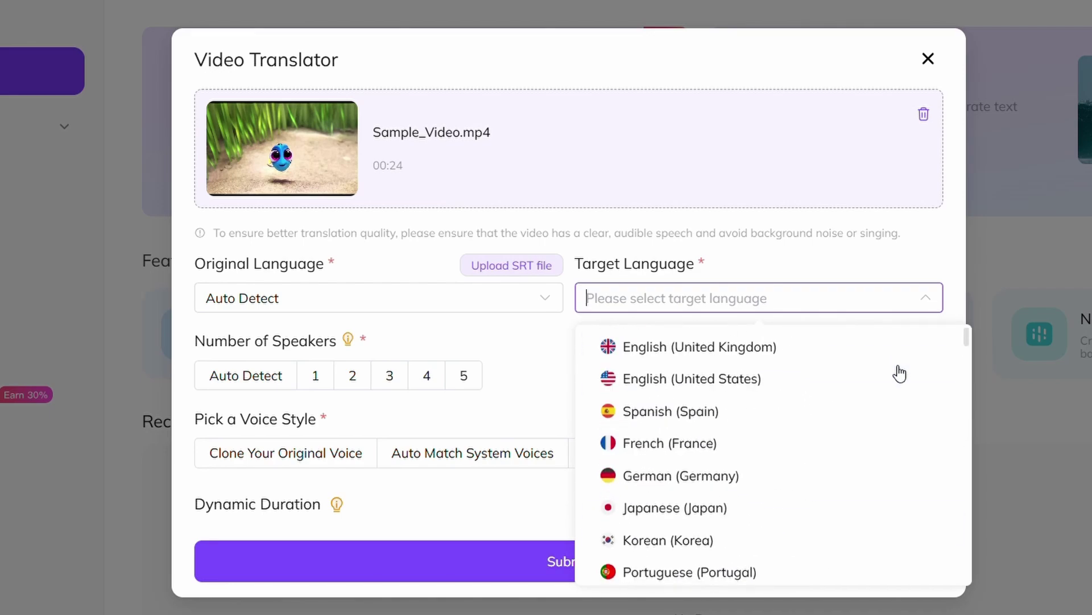
left_click(795, 420)
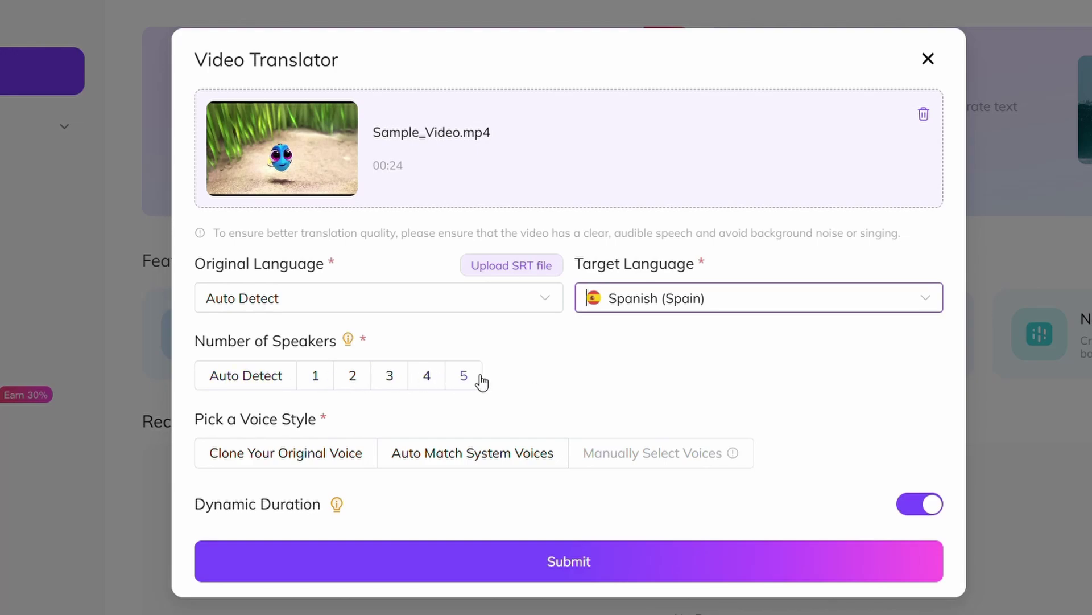
Set 3 speakers, compare voice options, choose Clone Your Original Voice, and submit
left_click(396, 379)
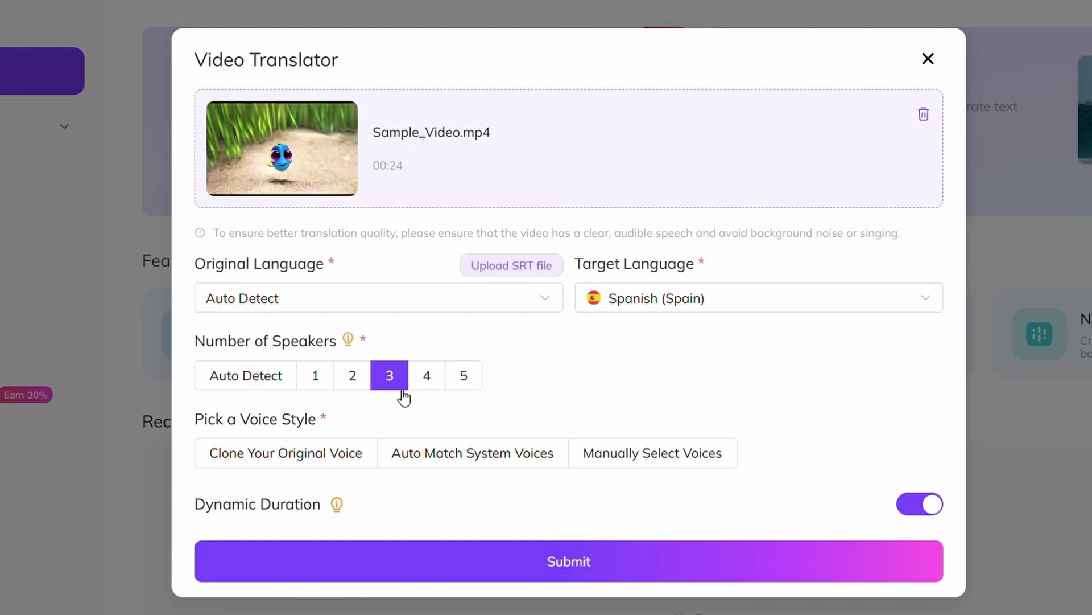
left_click(299, 457)
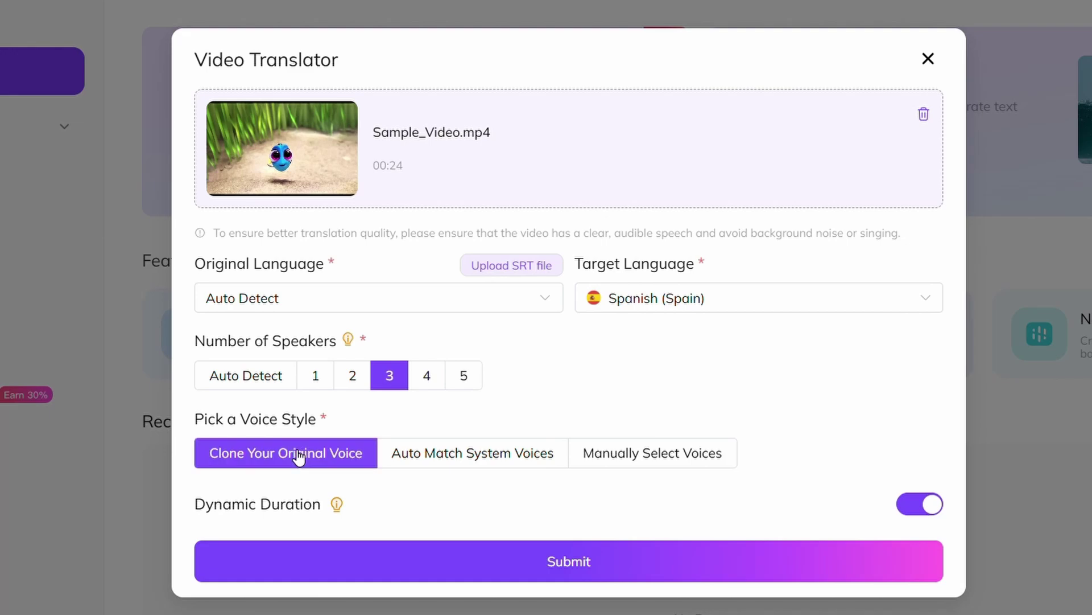
left_click(435, 456)
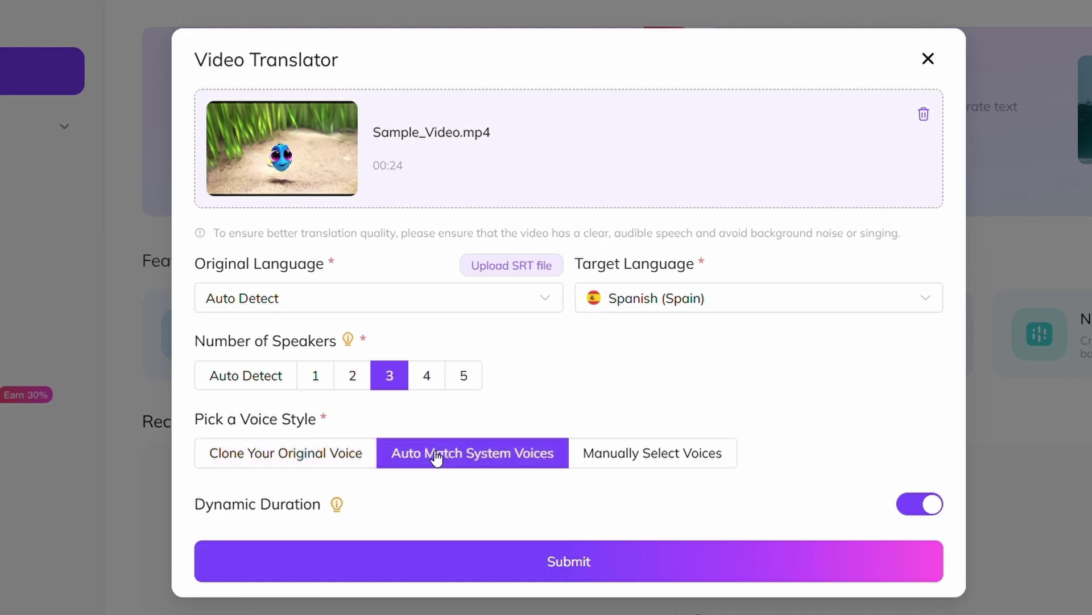
left_click(658, 458)
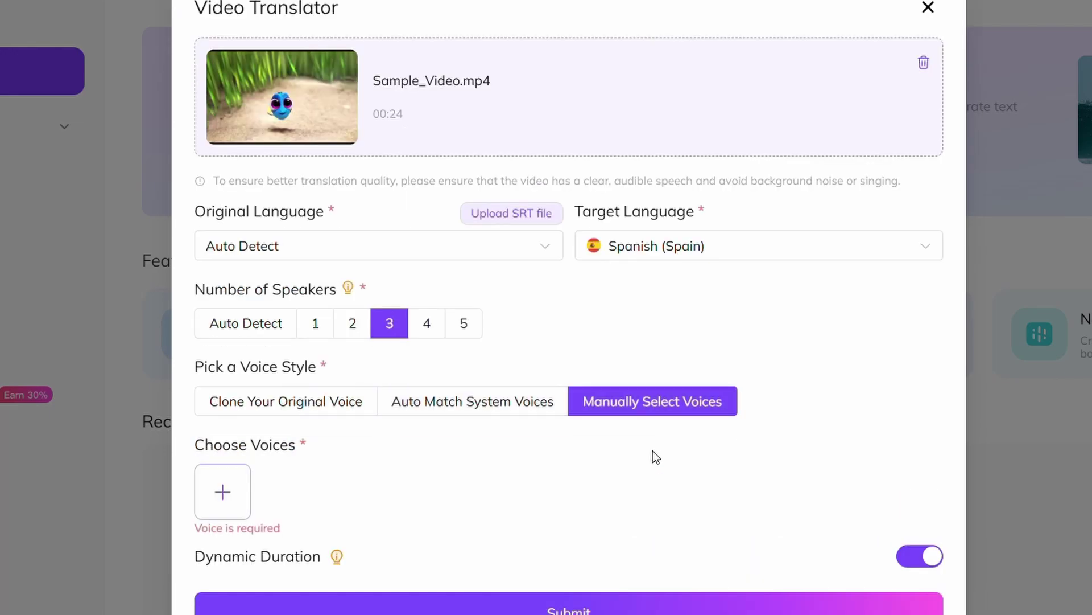
left_click(229, 408)
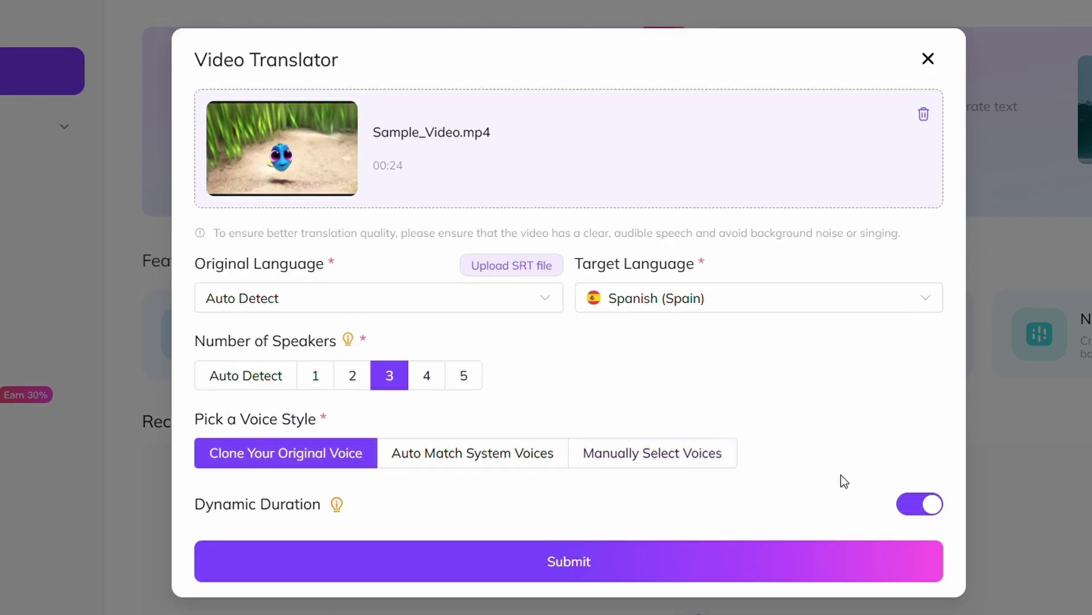
left_click(922, 501)
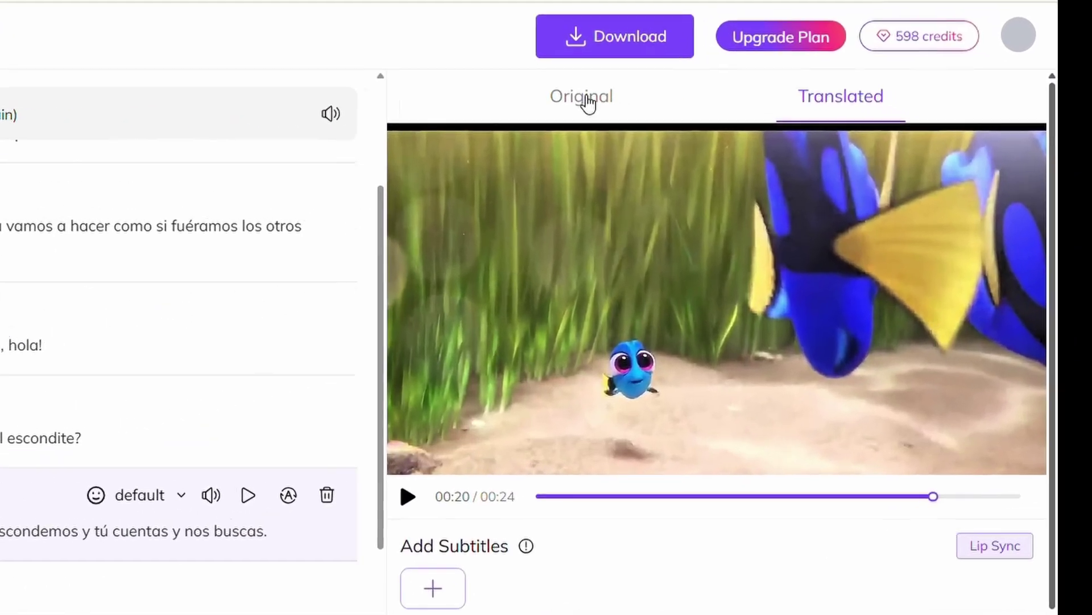
Play and pause the original video, then view the dub's download options
left_click(783, 125)
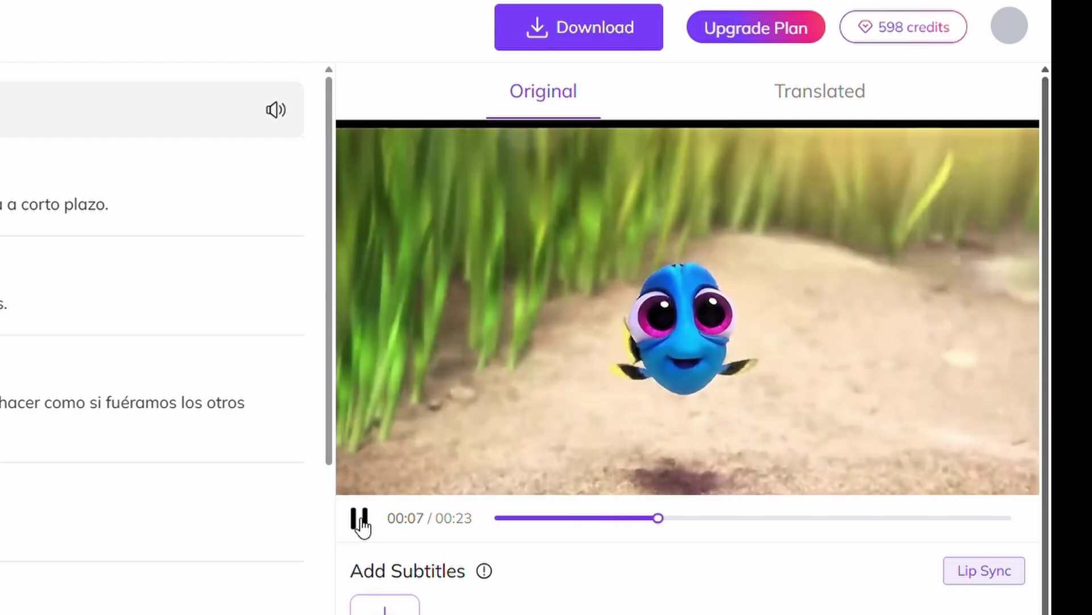
left_click(359, 519)
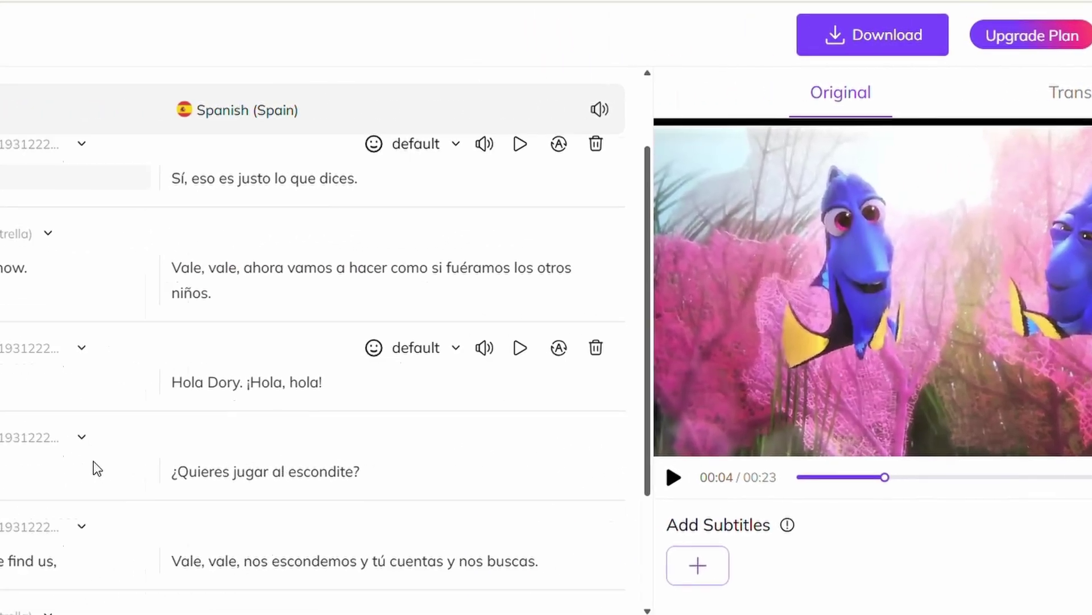
scroll(260, 497, "up", 3)
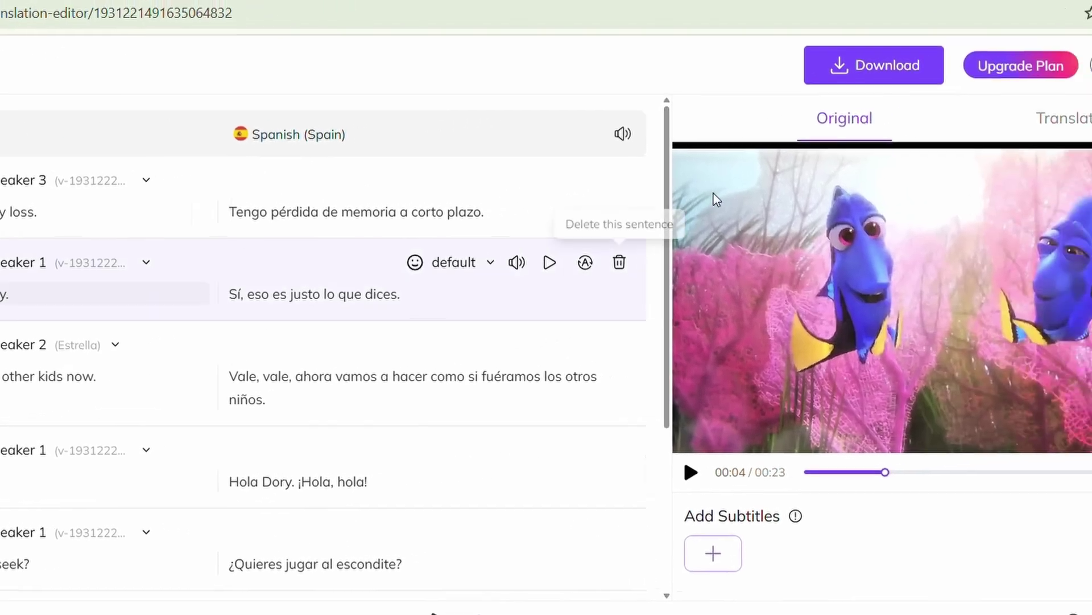
left_click(895, 65)
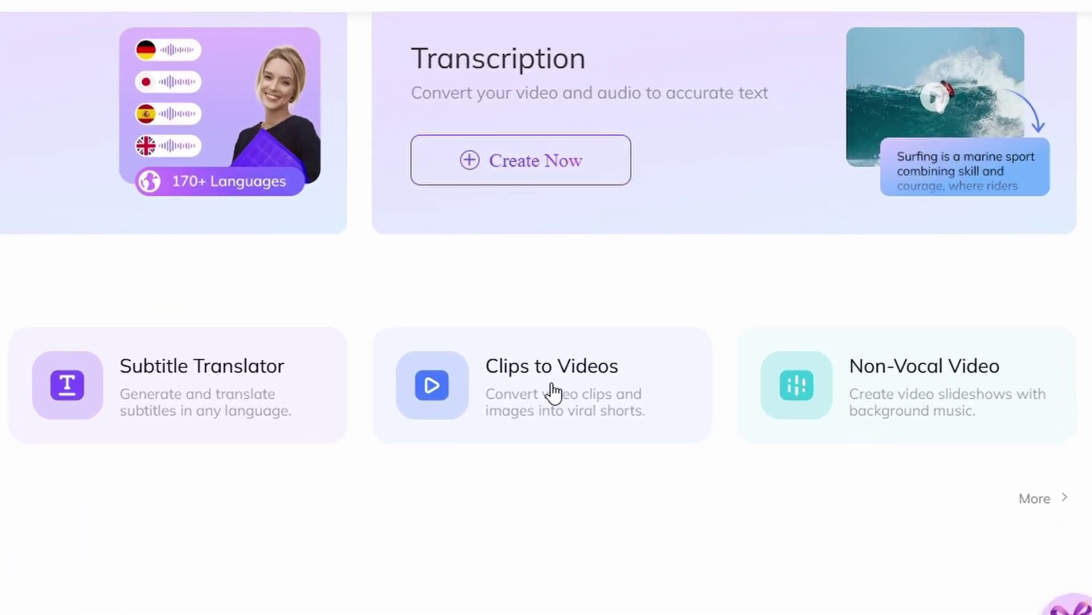
Start a clips-to-video promo about 'Apple AirPods' and select AI Script
left_click(547, 390)
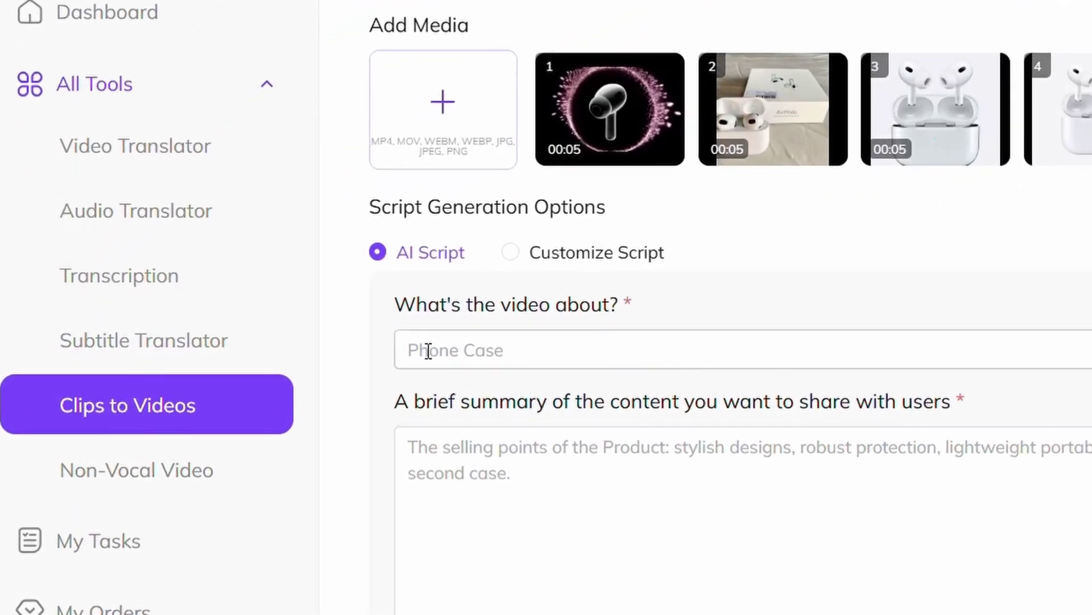
left_click(429, 350)
type("Apple Ai")
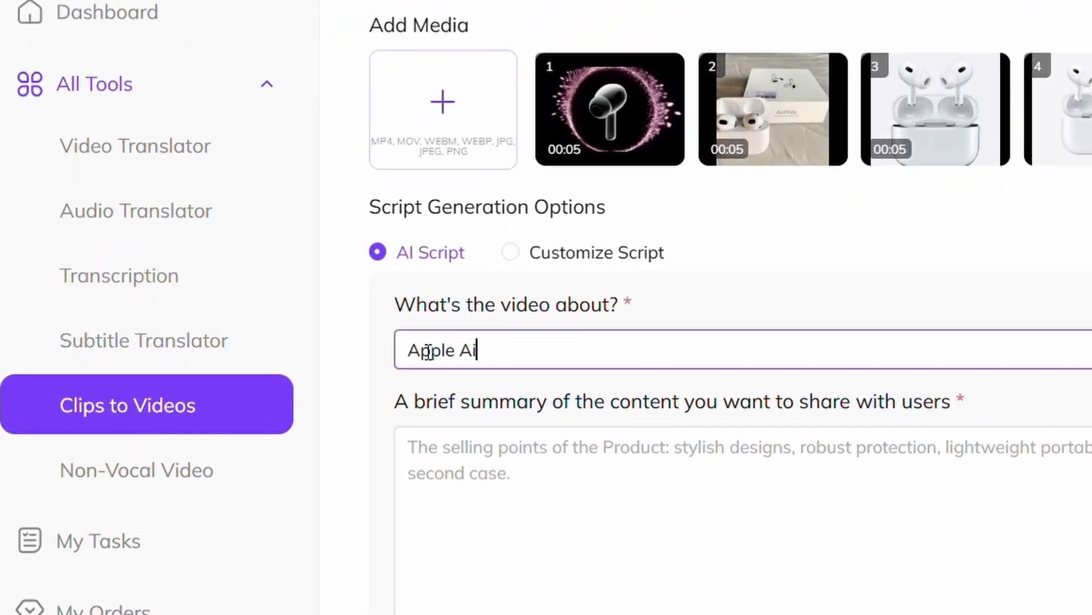
type("rPods")
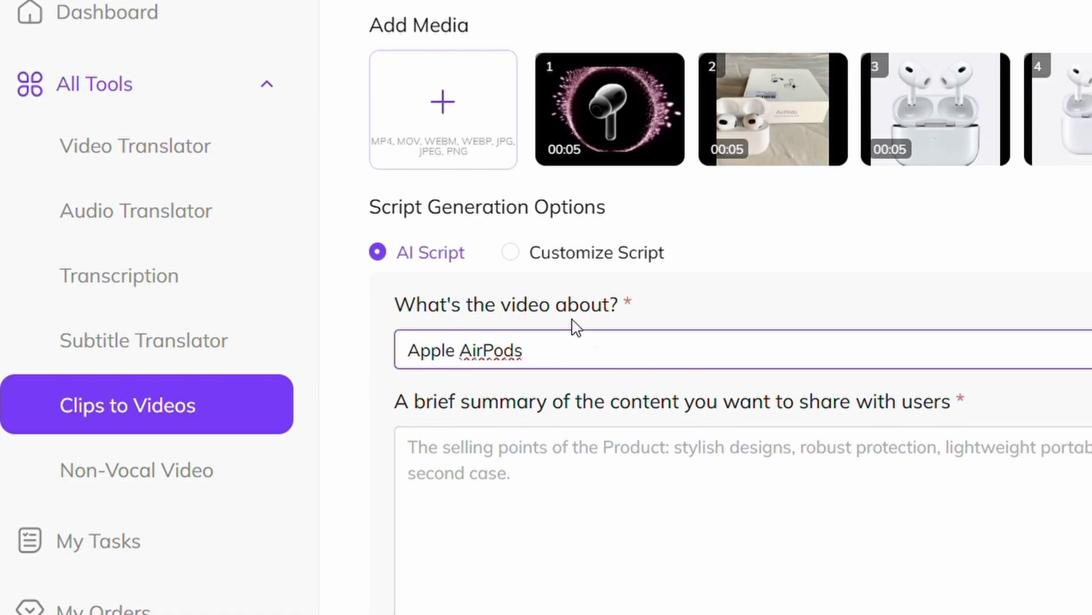
left_click(519, 464)
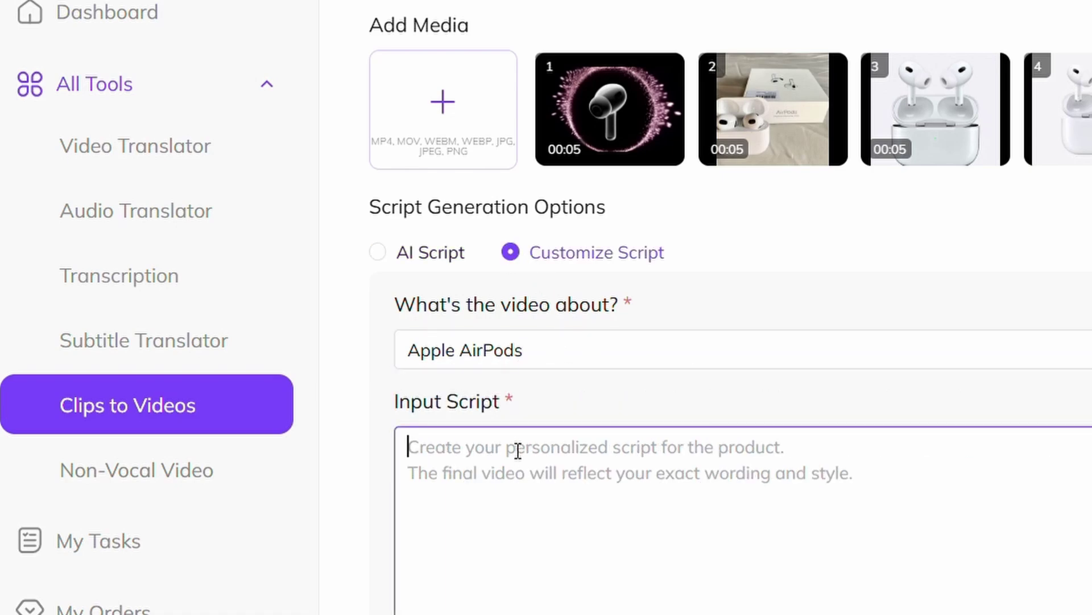
scroll(589, 484, "down", 2)
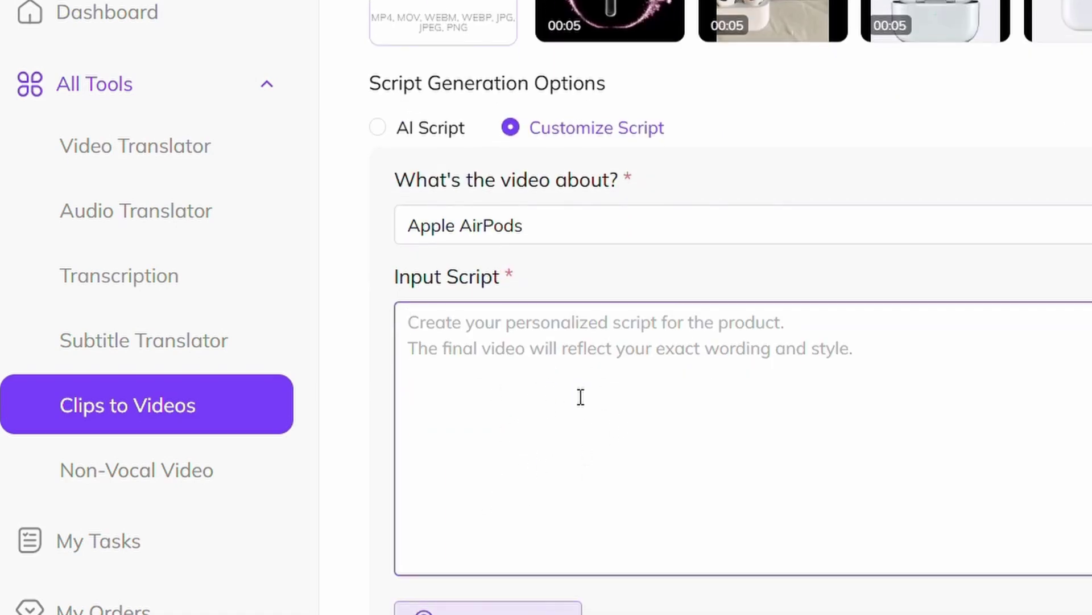
left_click(378, 134)
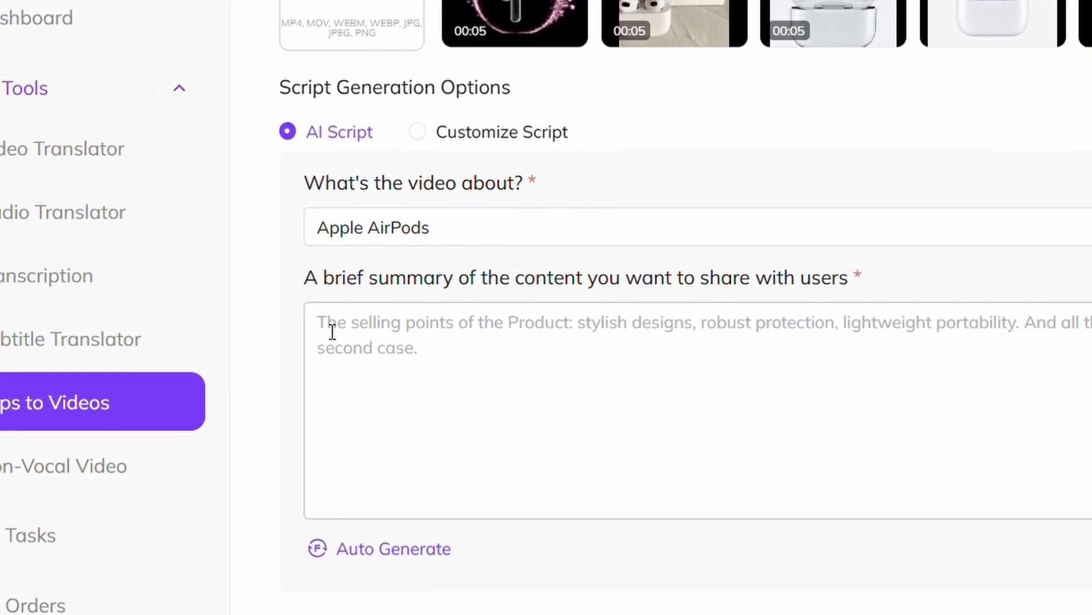
Paste the AirPods feature summary, keep 9:16 ratio, set 1080P, and review narration languages
left_click(415, 327)
key("ctrl+v")
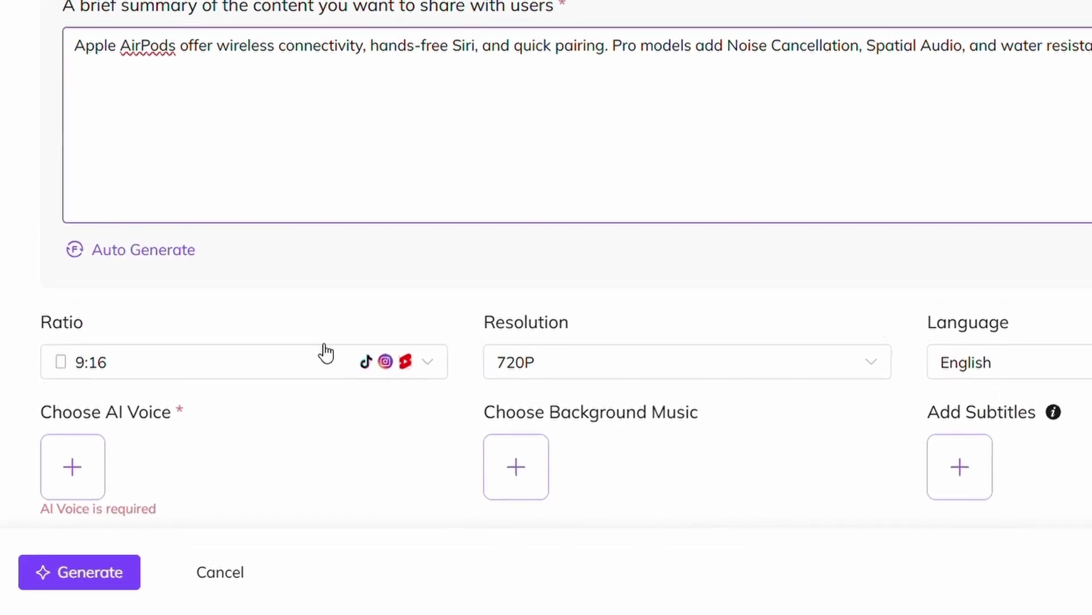
left_click(329, 345)
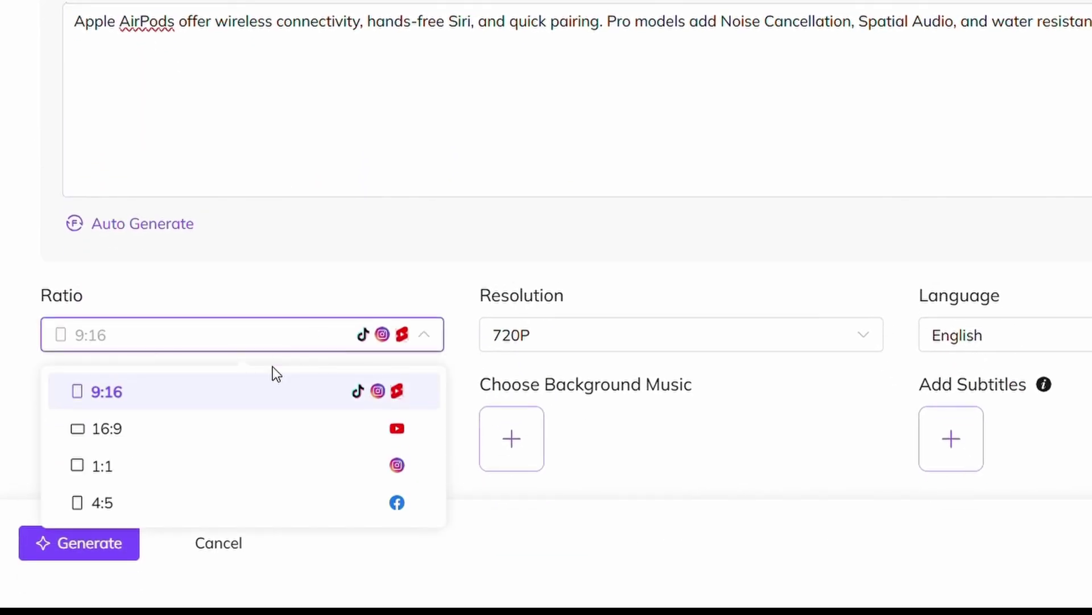
left_click(265, 397)
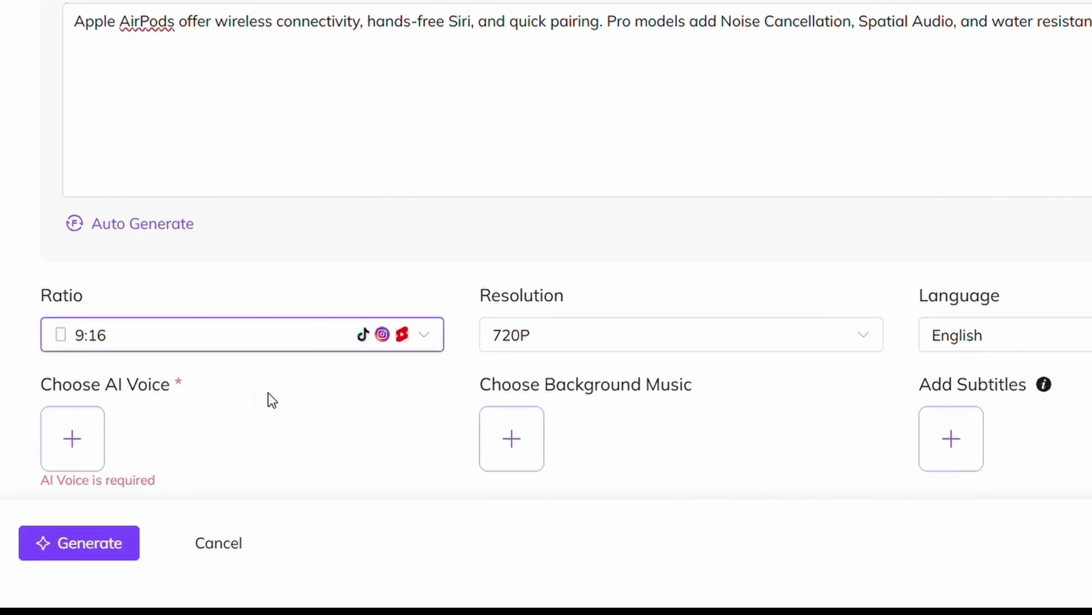
left_click(866, 345)
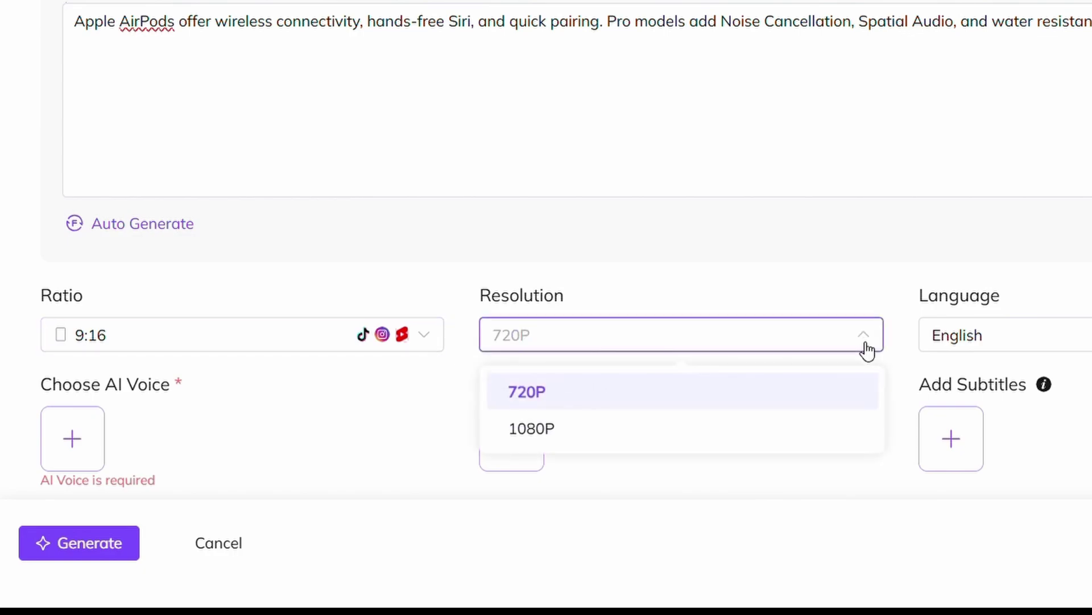
left_click(812, 434)
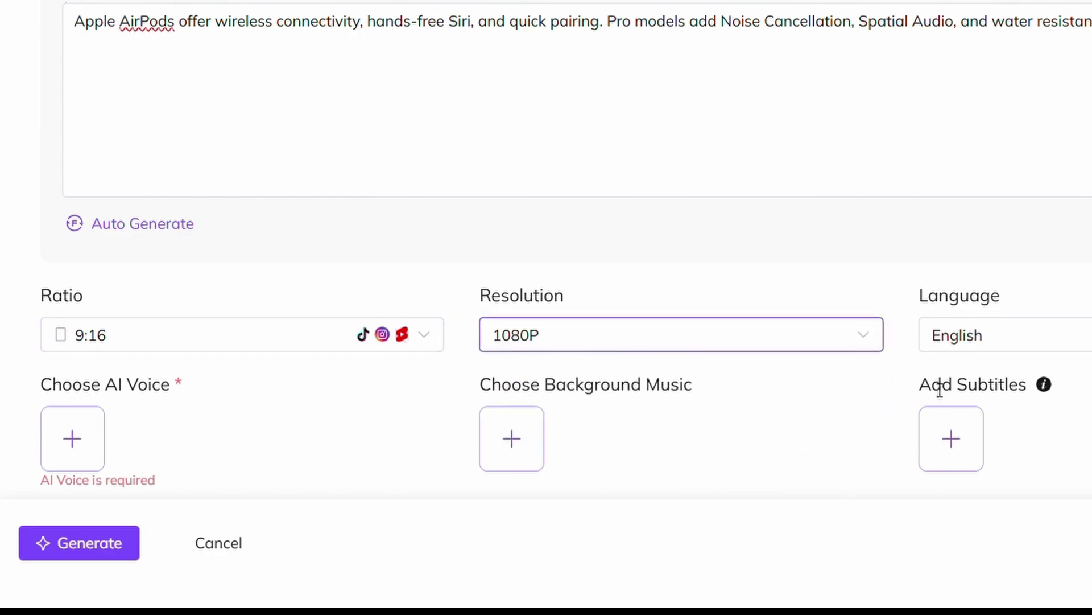
left_click(1081, 336)
scroll(1081, 161, "down", 2)
scroll(1065, 112, "up", 2)
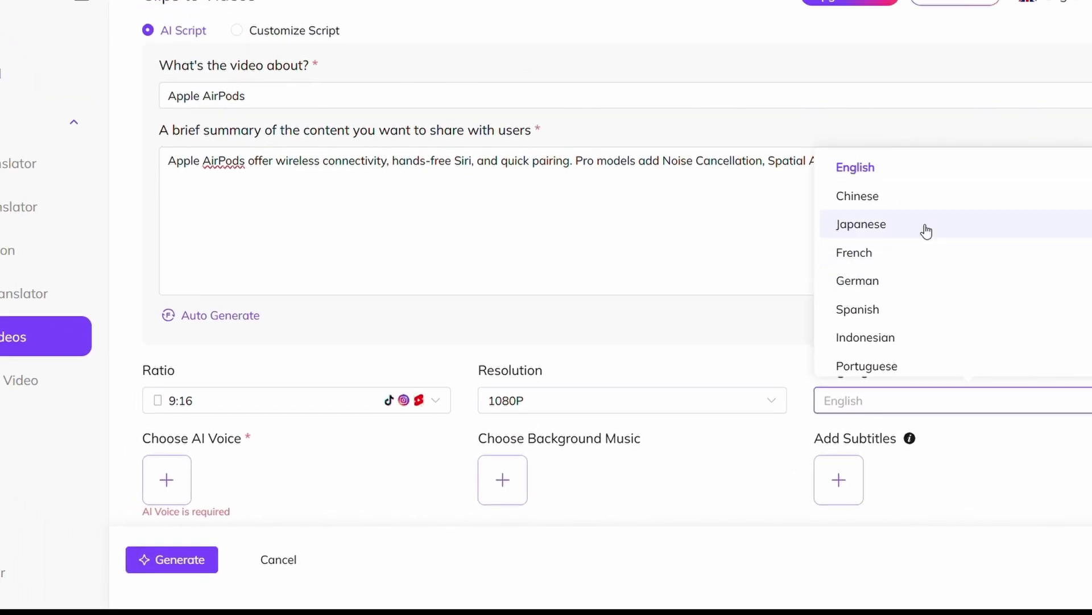
Keep English narration and choose Jason from the English male cheerful AI voices
left_click(892, 171)
left_click(165, 479)
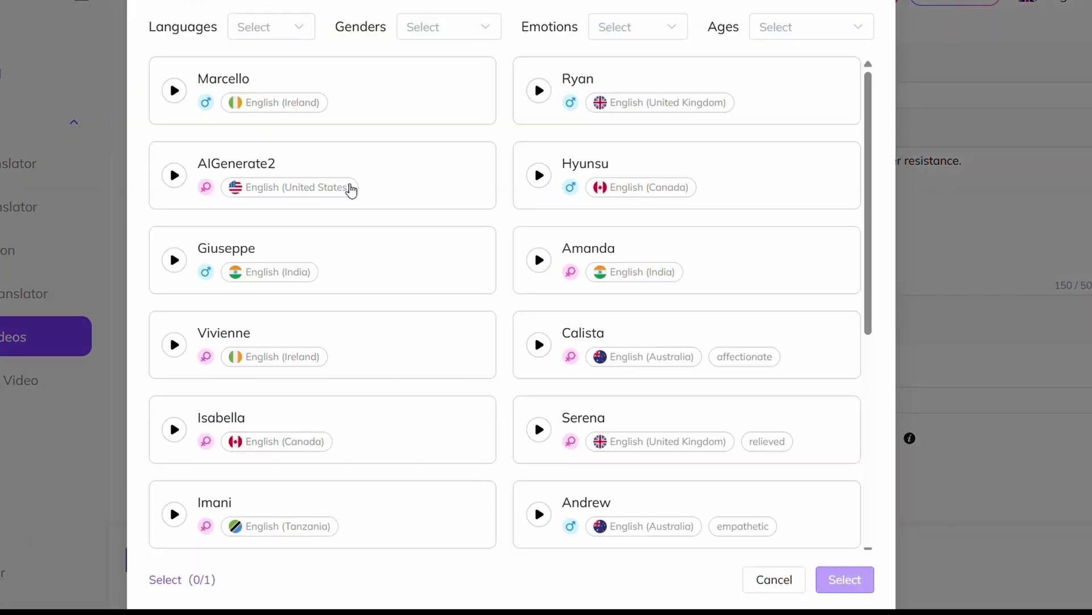
left_click(270, 27)
left_click(296, 212)
left_click(449, 26)
left_click(433, 57)
left_click(638, 26)
left_click(626, 80)
left_click(181, 180)
left_click(551, 179)
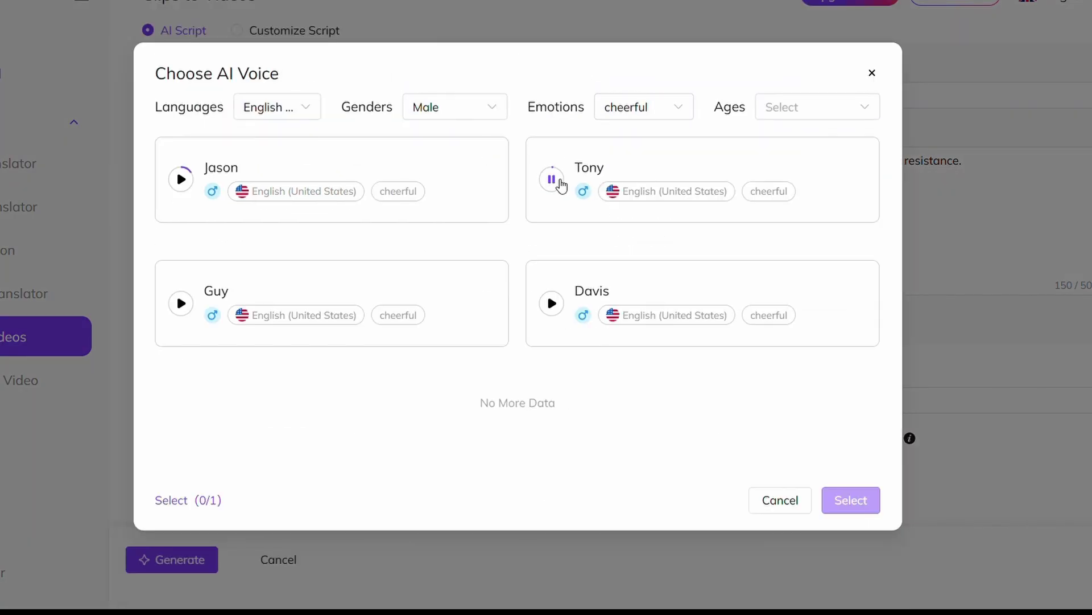
left_click(268, 171)
left_click(851, 500)
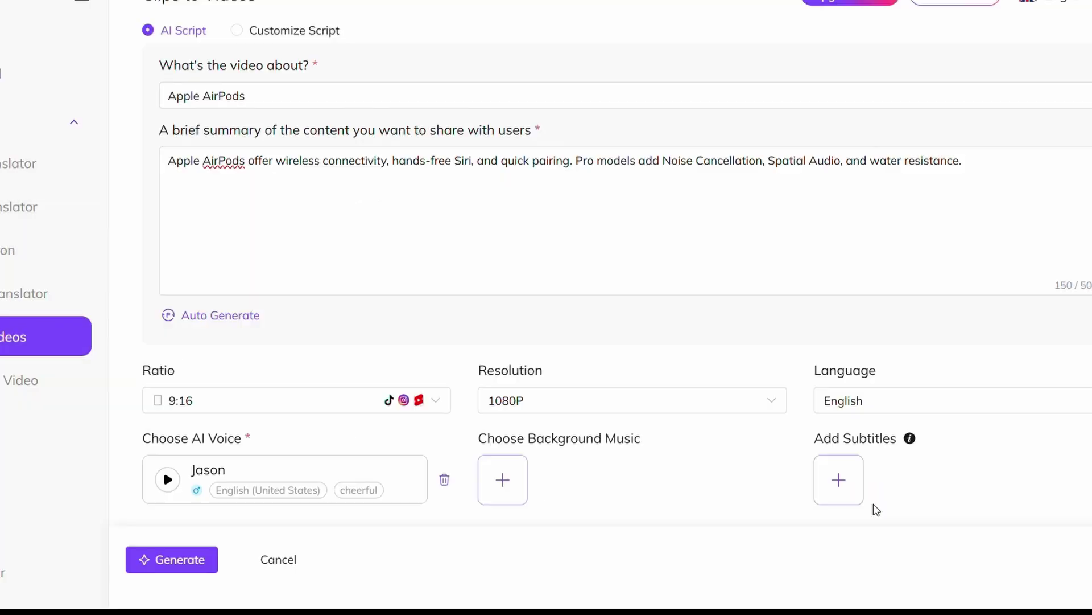
Add Genkai.MP3 as background music and apply the fourth subtitle style
left_click(502, 479)
left_click(551, 227)
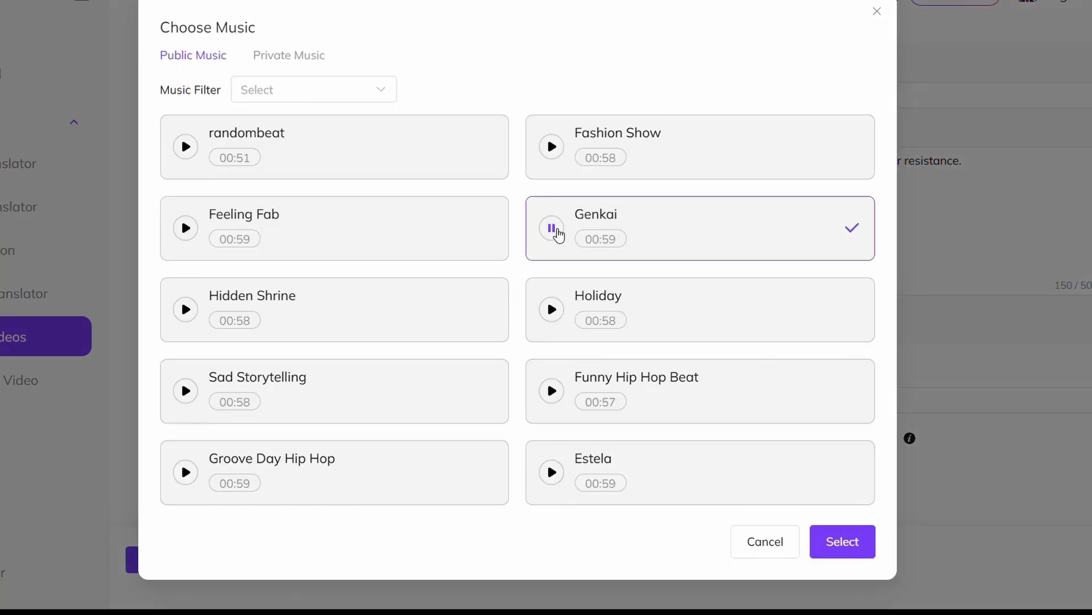
left_click(842, 541)
left_click(839, 482)
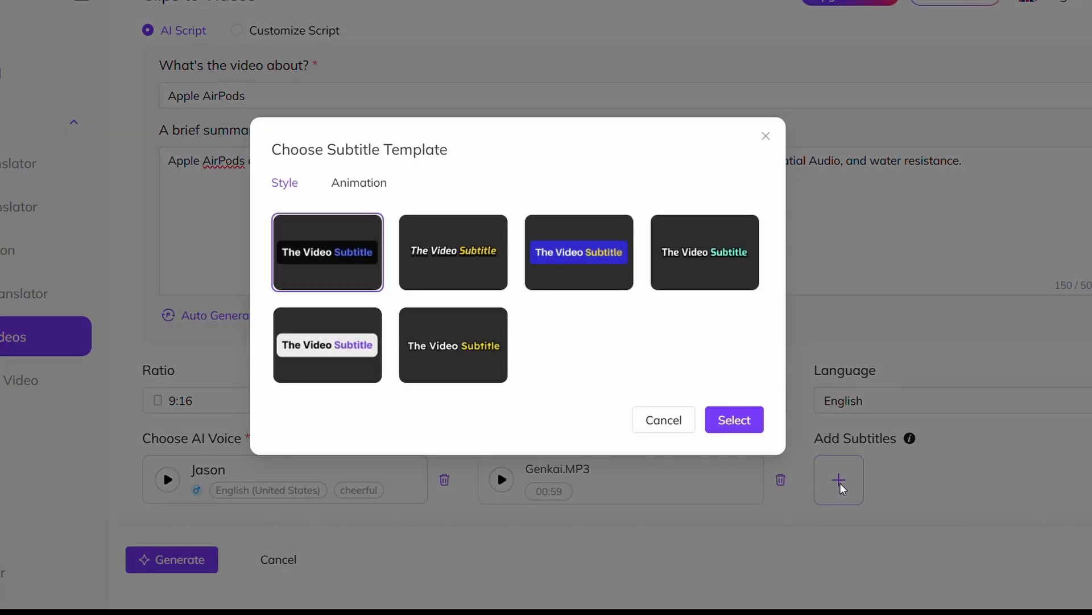
left_click(722, 253)
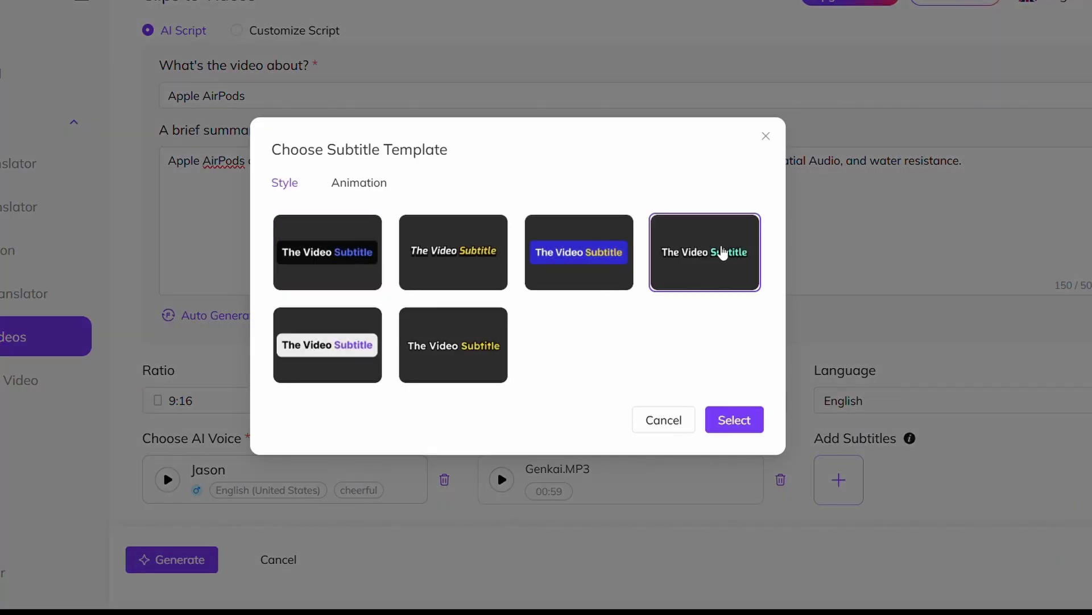
left_click(739, 419)
Generate the AirPods videos for 60 credits and play the third result
left_click(177, 567)
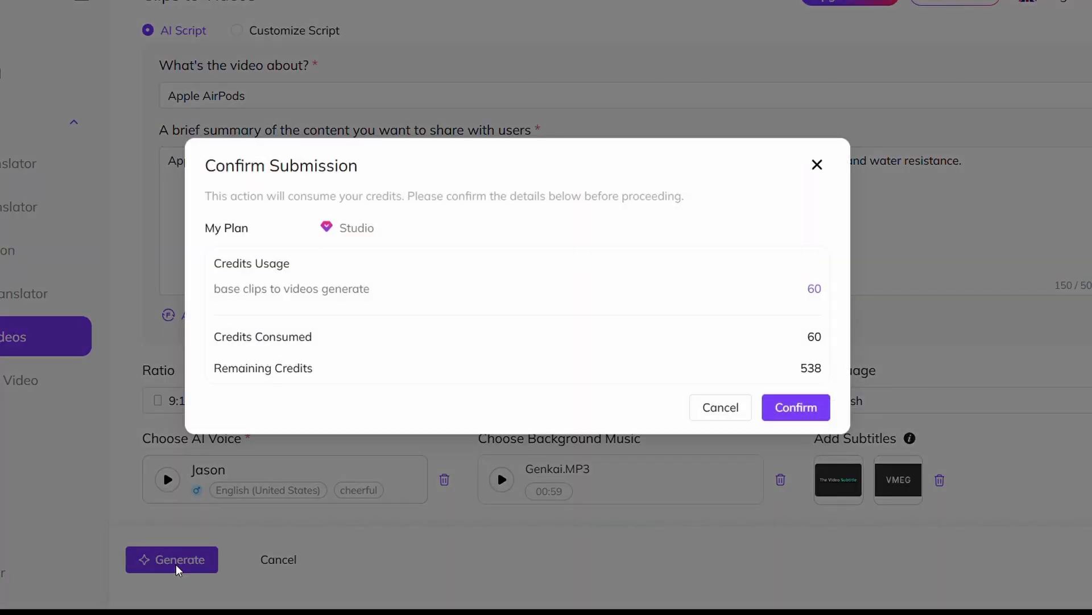
left_click(783, 407)
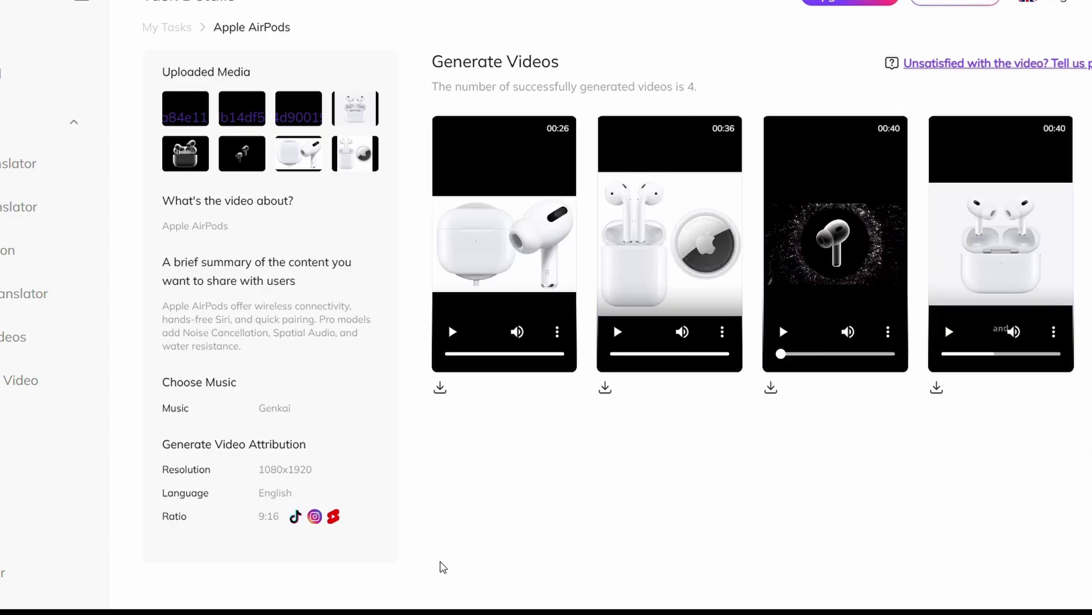
left_click(784, 332)
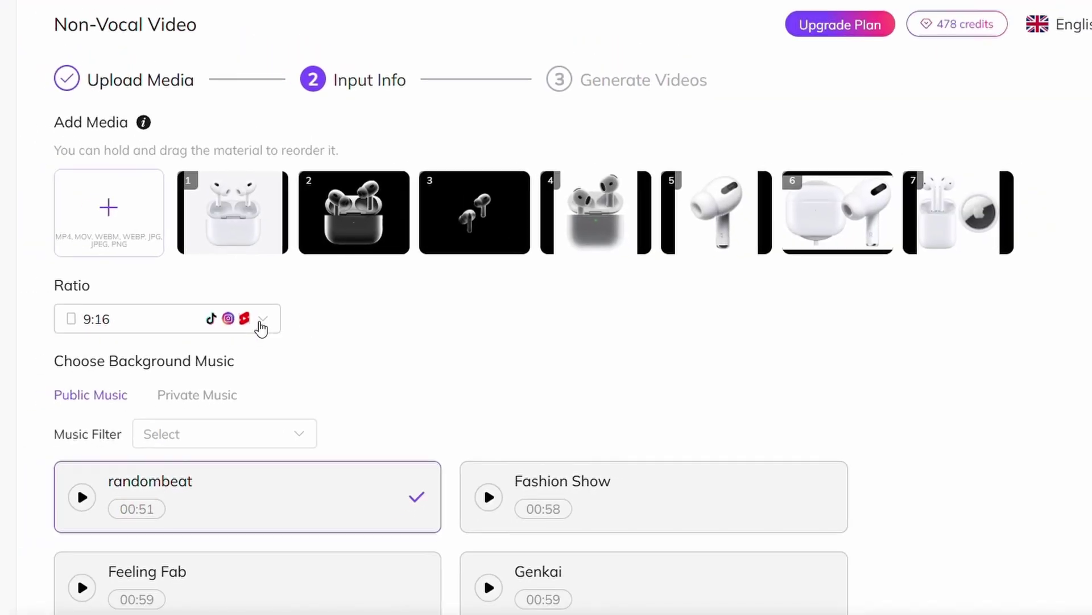
Keep 9:16 ratio, choose Fashion Show music, and submit the non-vocal slideshow
left_click(261, 329)
left_click(256, 370)
scroll(402, 283, "down", 5)
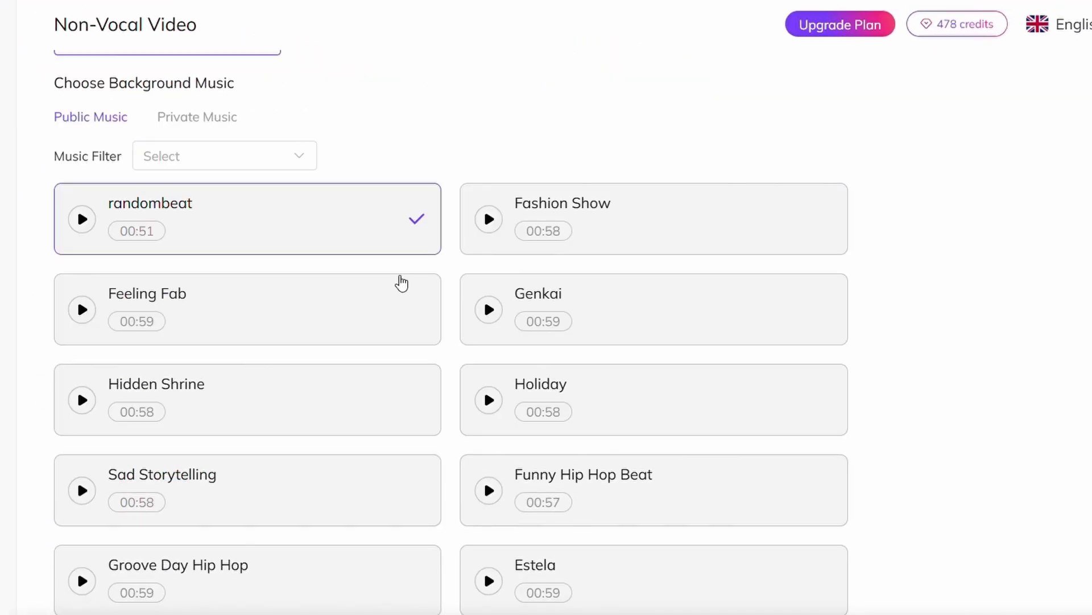
left_click(637, 209)
scroll(961, 469, "down", 5)
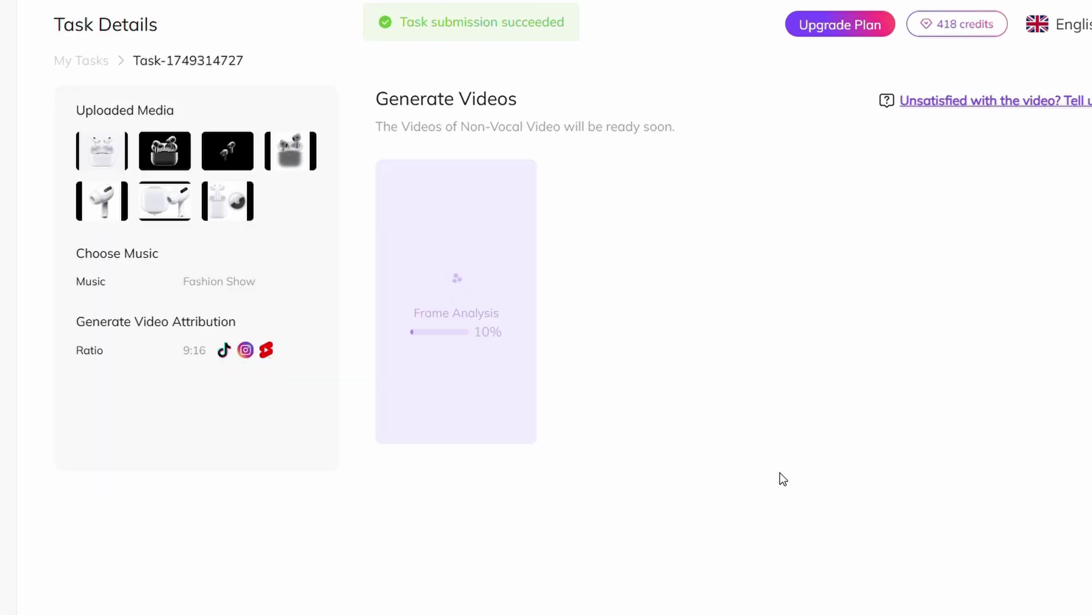
left_click(784, 478)
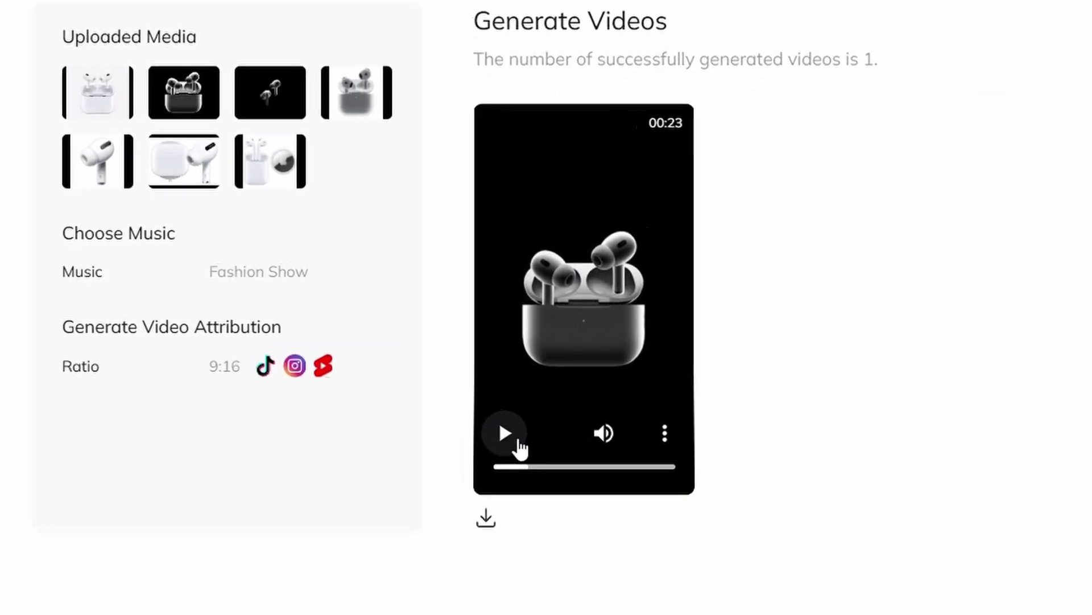
Play the finished 00:23 AirPods slideshow
left_click(399, 399)
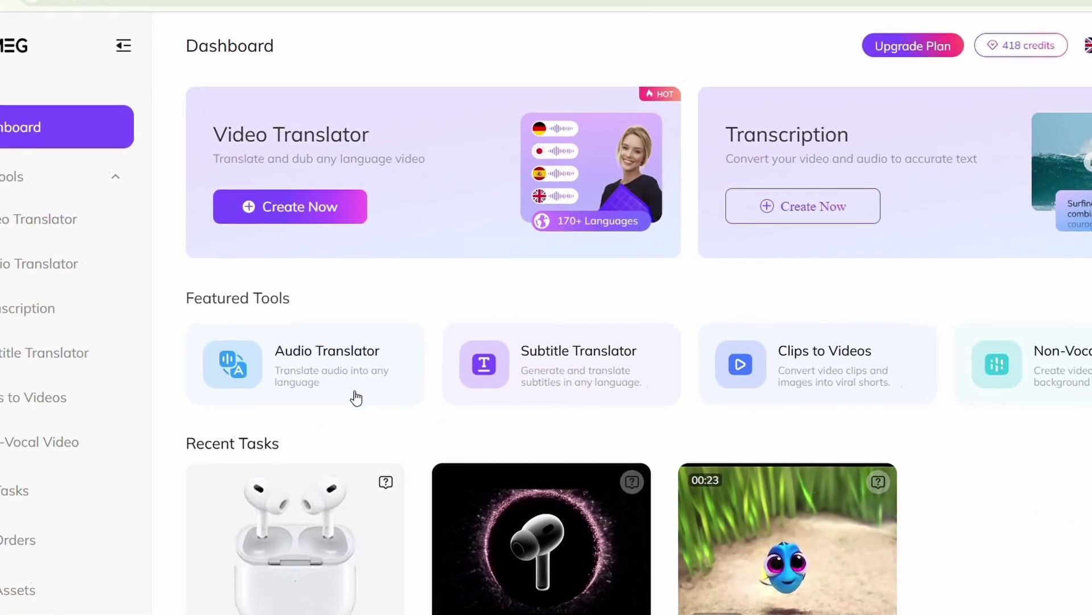
Preview Audio Translator and Transcription, trying the YouTube link and translate-transcript options
left_click(354, 398)
left_click(926, 93)
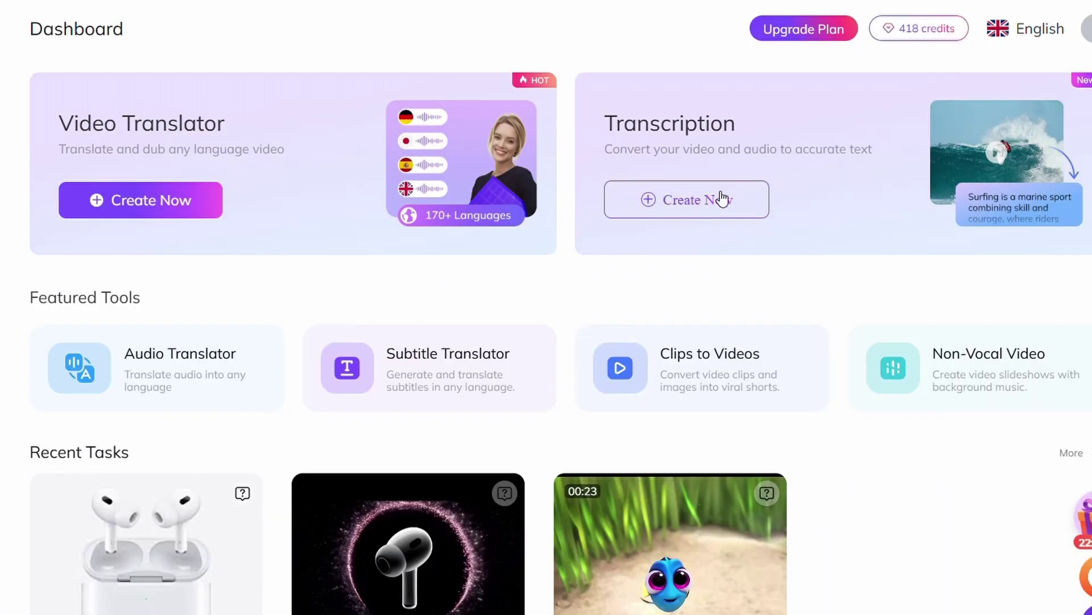
left_click(723, 198)
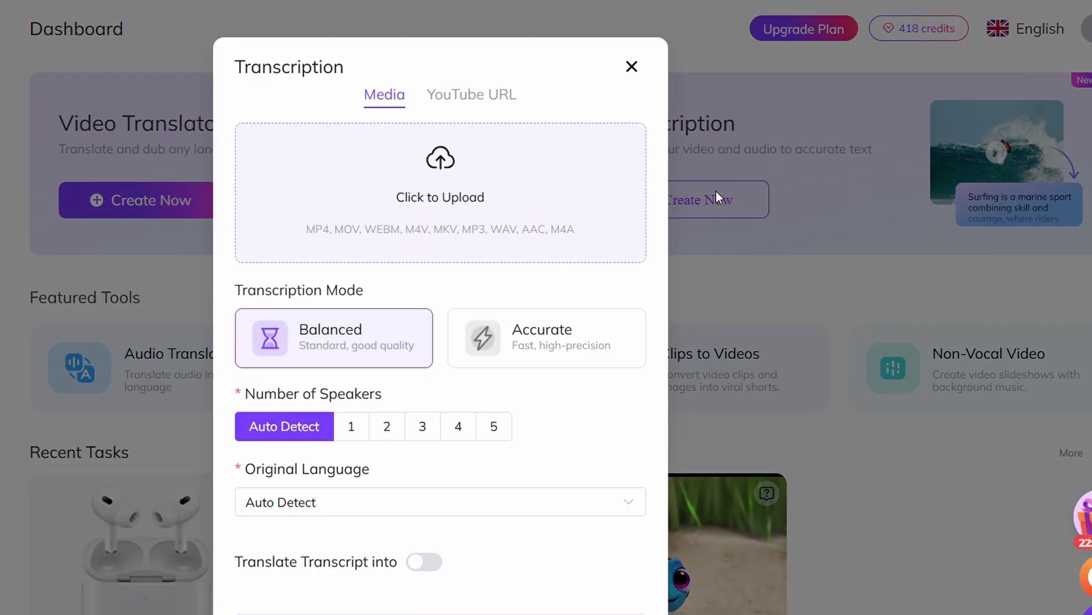
left_click(499, 100)
left_click(440, 198)
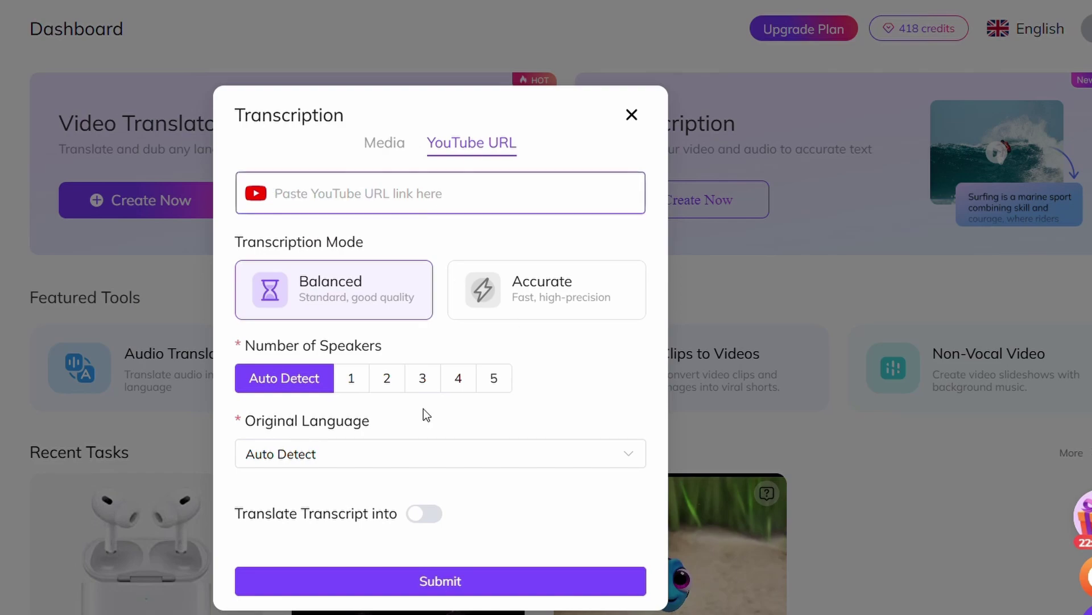
left_click(424, 513)
left_click(427, 518)
scroll(402, 395, "down", 15)
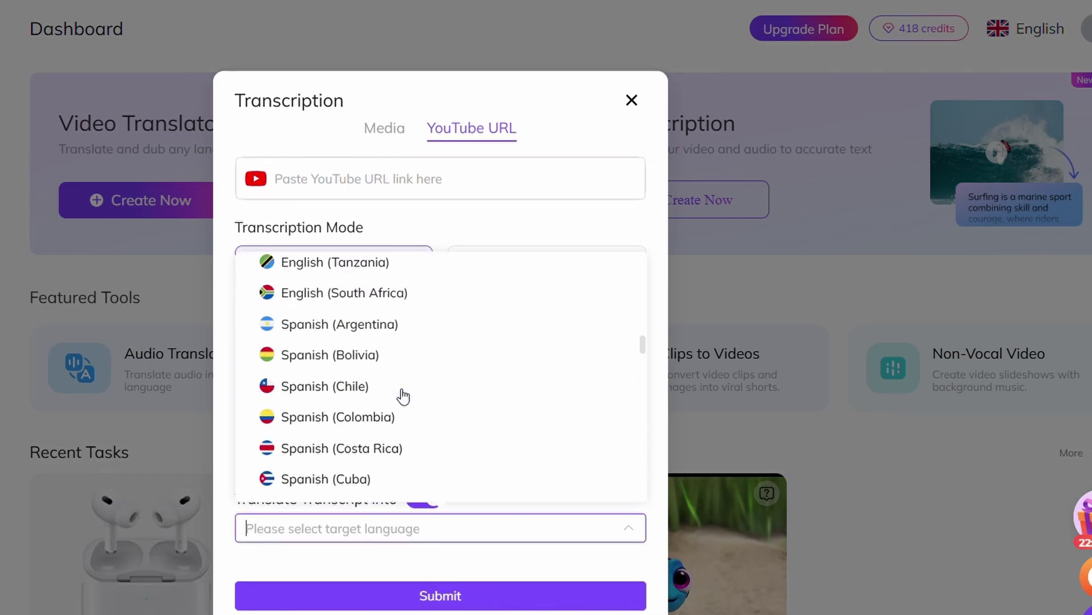
scroll(402, 395, "up", 10)
scroll(492, 375, "down", 15)
left_click(449, 230)
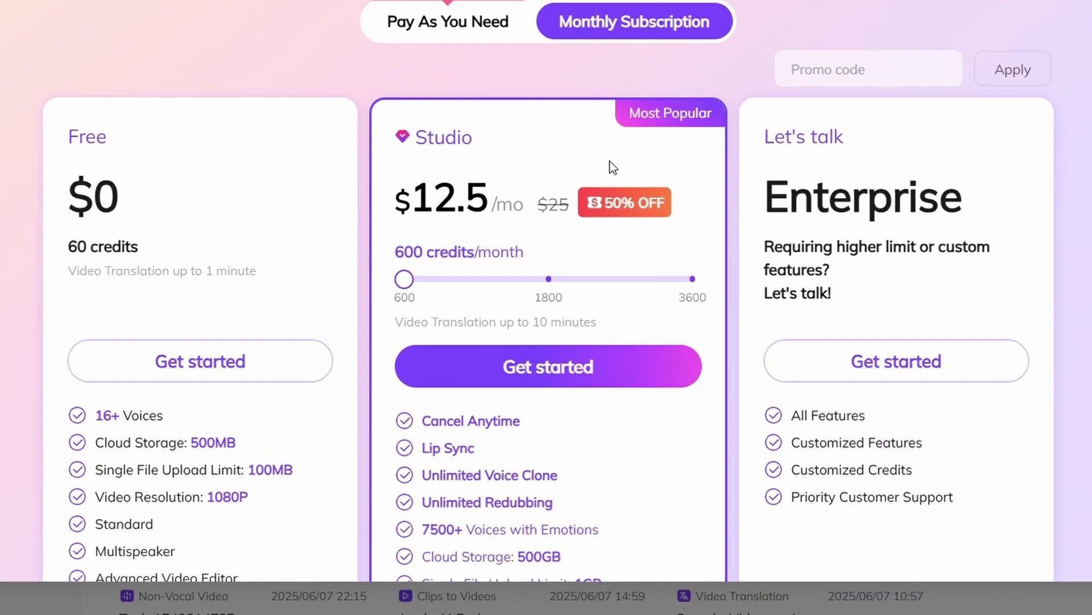
scroll(613, 167, "down", 2)
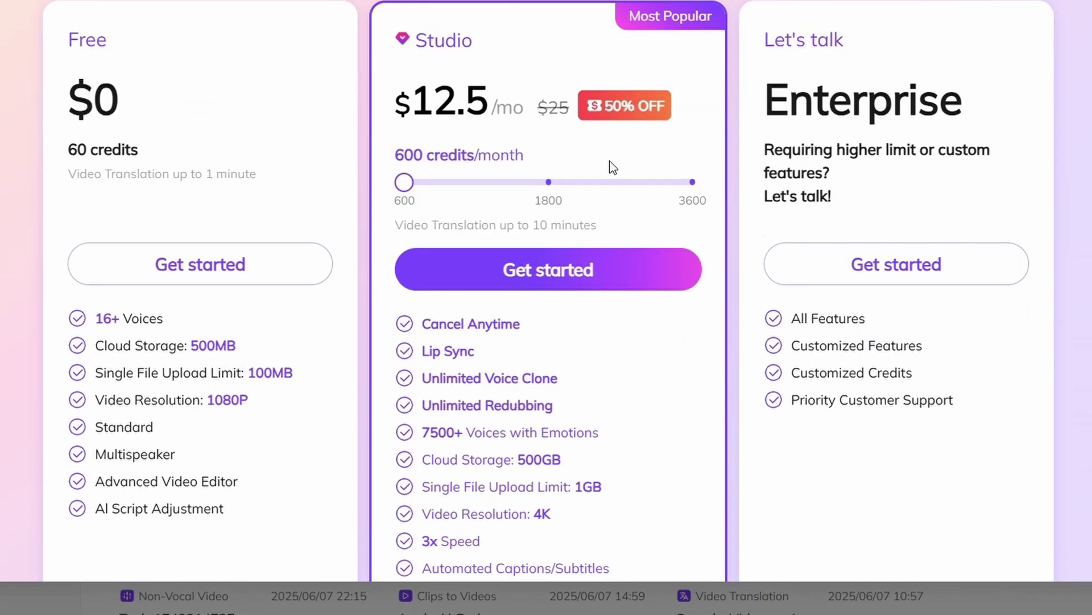
scroll(612, 168, "down", 2)
scroll(616, 169, "up", 4)
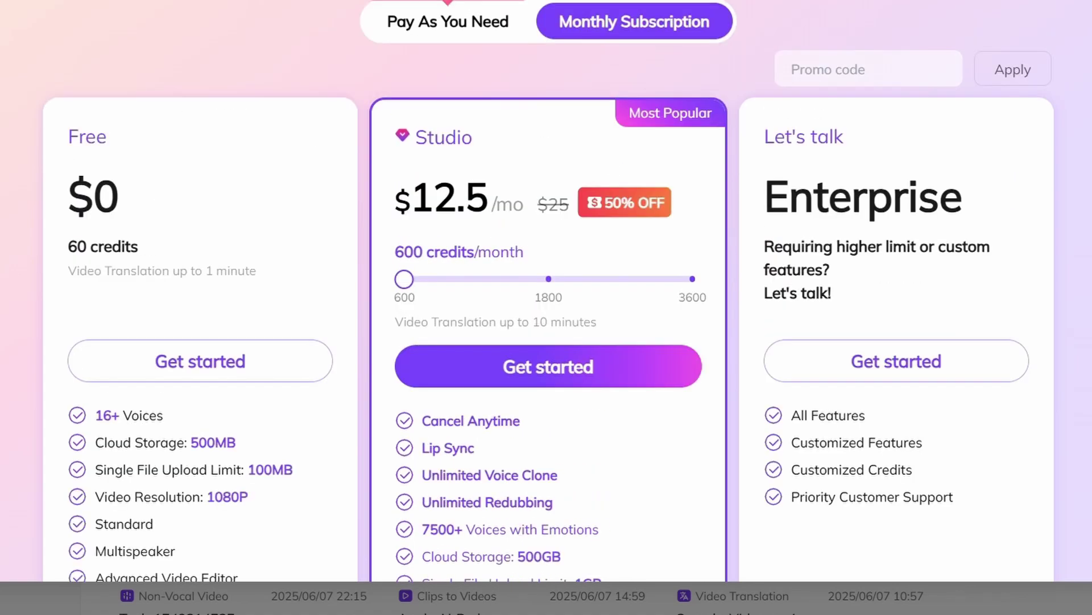
scroll(548, 285, "down", 8)
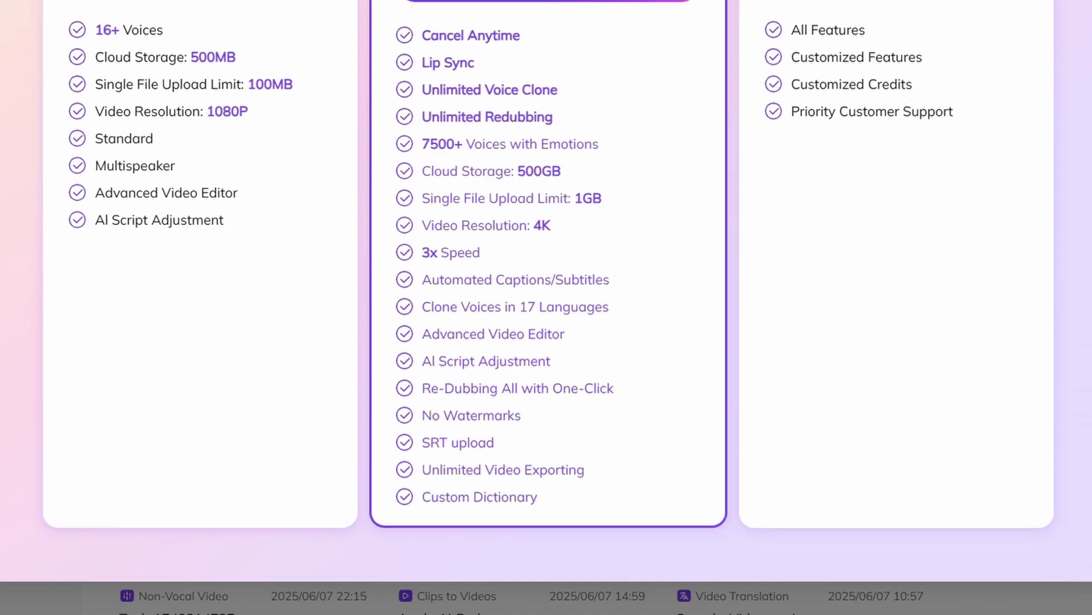
scroll(547, 284, "up", 4)
scroll(548, 285, "up", 4)
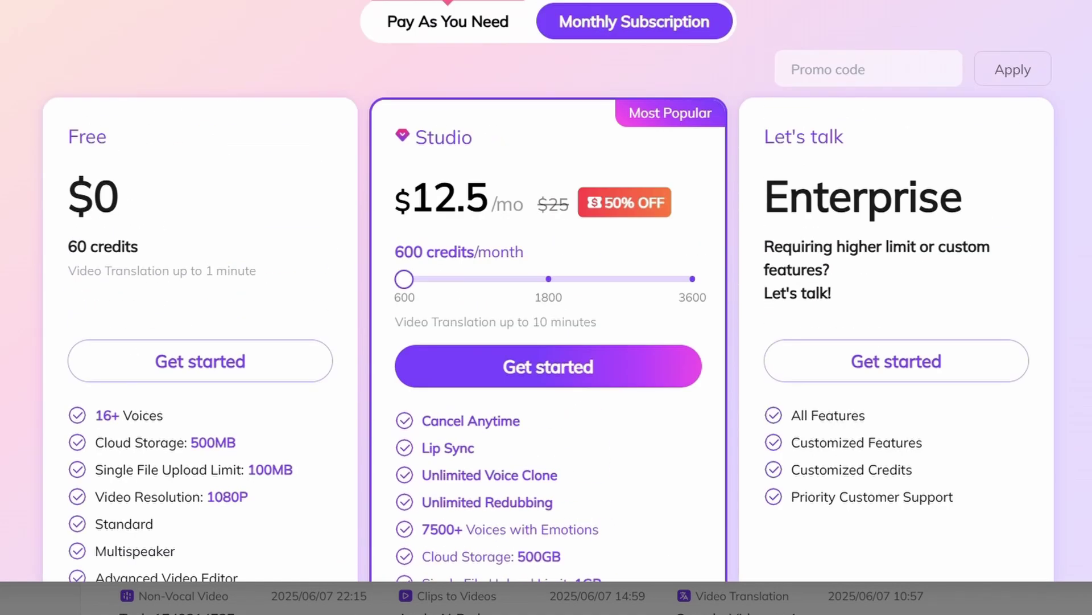
scroll(548, 284, "down", 2)
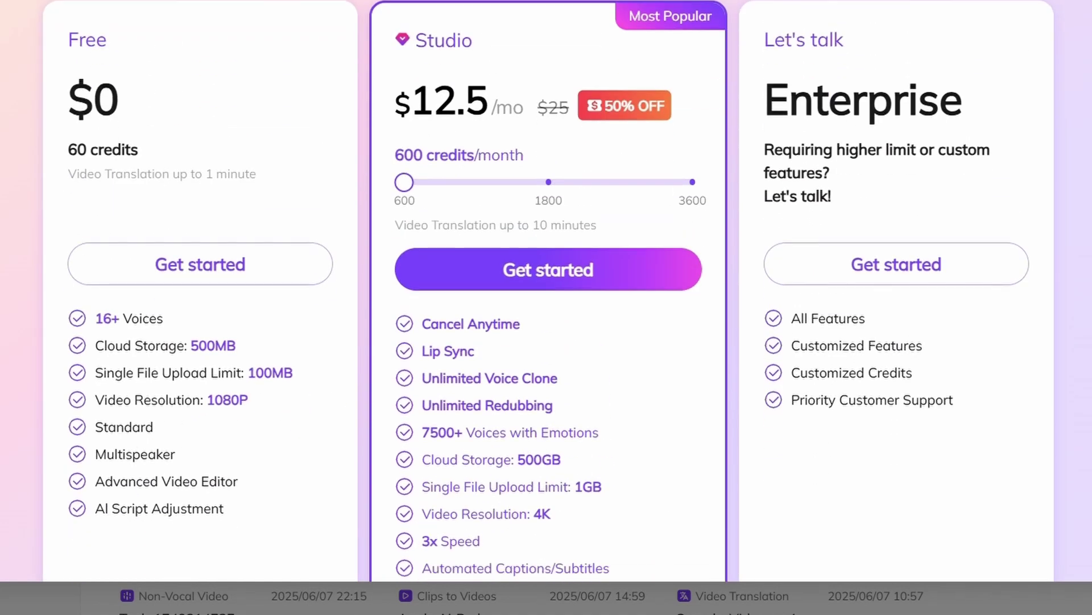